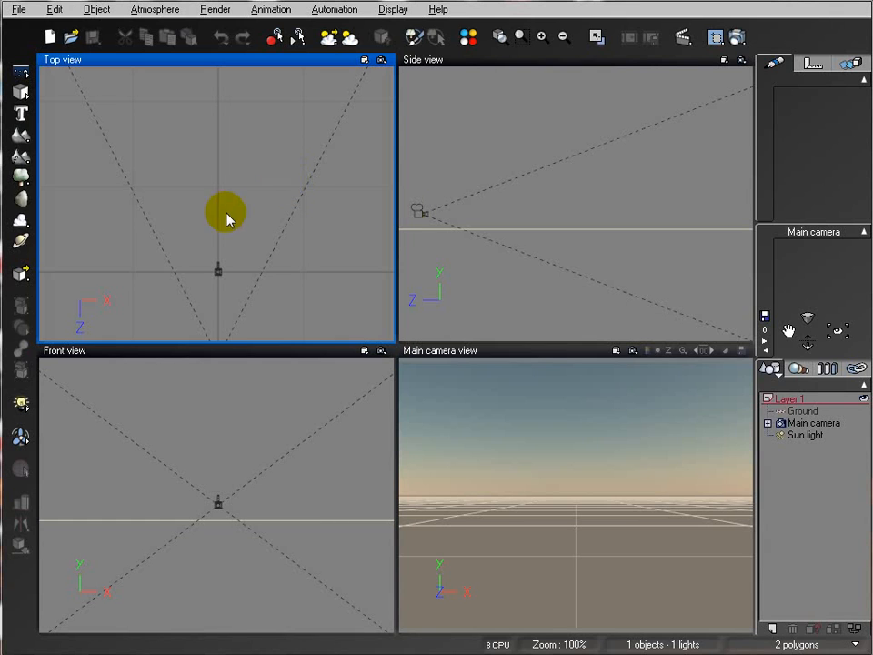
Create a standard terrain and move it farther away from the main camera along the Z axis
{"action": "left_click", "coordinate": [20, 134]}
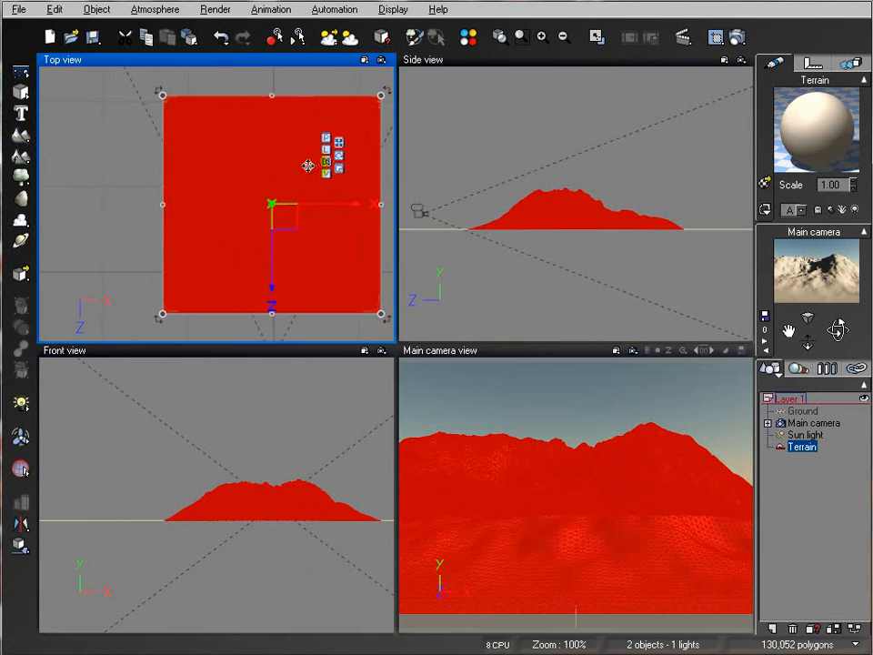
{"action": "scroll", "coordinate": [308, 176], "scroll_direction": "down", "scroll_amount": 5}
{"action": "right_click_drag", "start_coordinate": [307, 170], "coordinate": [302, 220]}
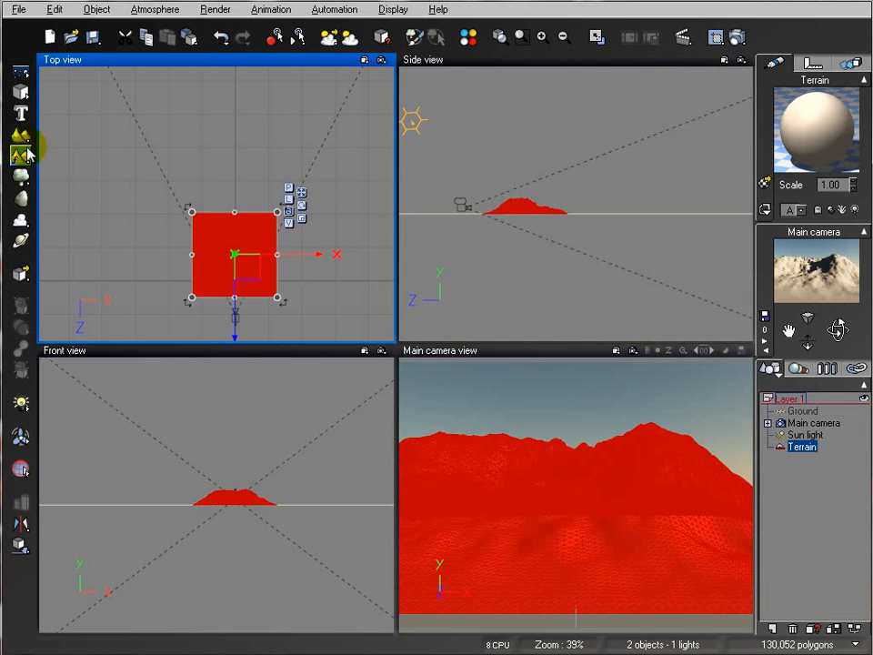
{"action": "right_click_drag", "start_coordinate": [208, 180], "coordinate": [209, 208]}
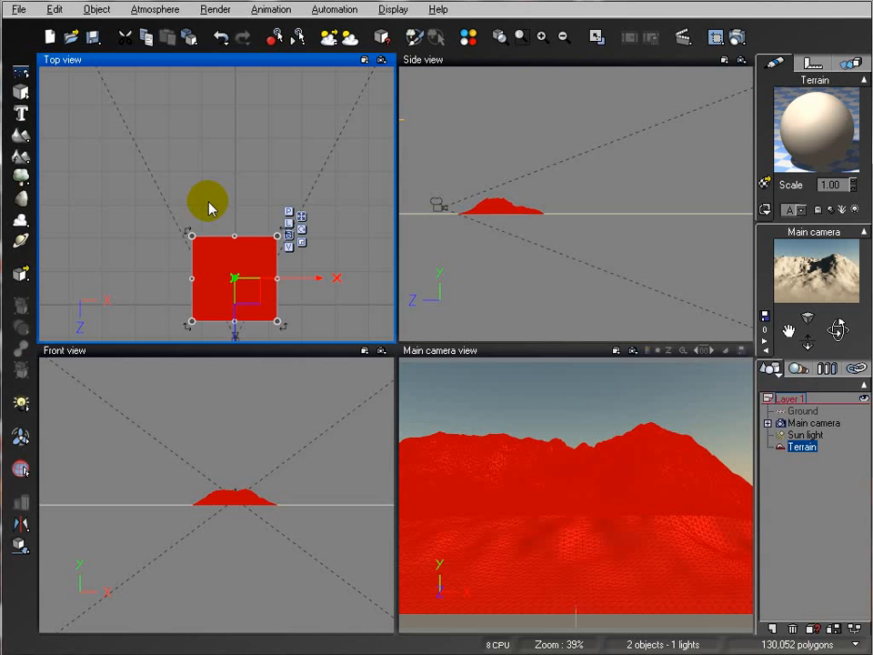
{"action": "right_click_drag", "start_coordinate": [208, 160], "coordinate": [218, 140]}
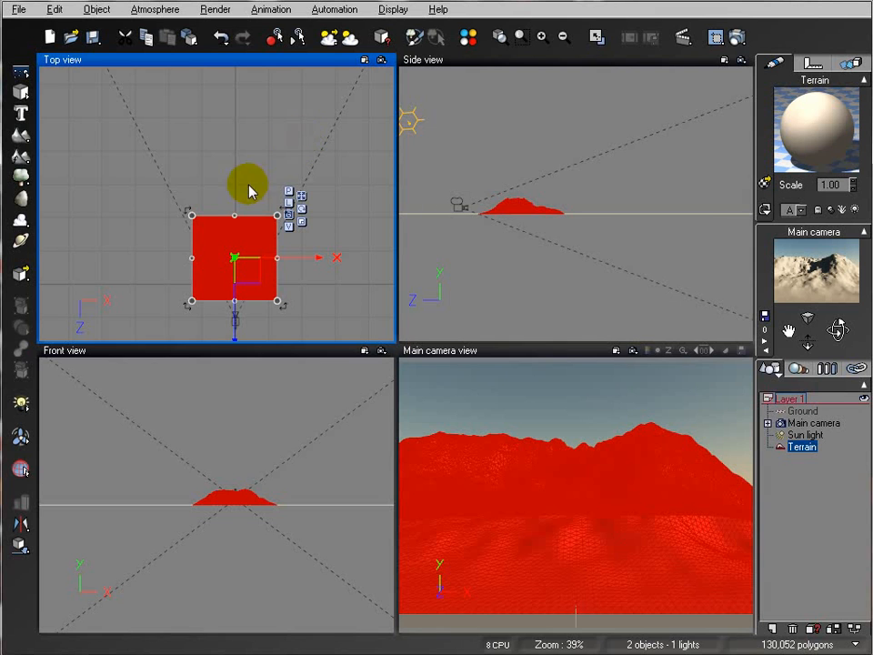
{"action": "left_click_drag", "start_coordinate": [245, 269], "coordinate": [244, 122]}
{"action": "right_click_drag", "start_coordinate": [197, 130], "coordinate": [220, 196]}
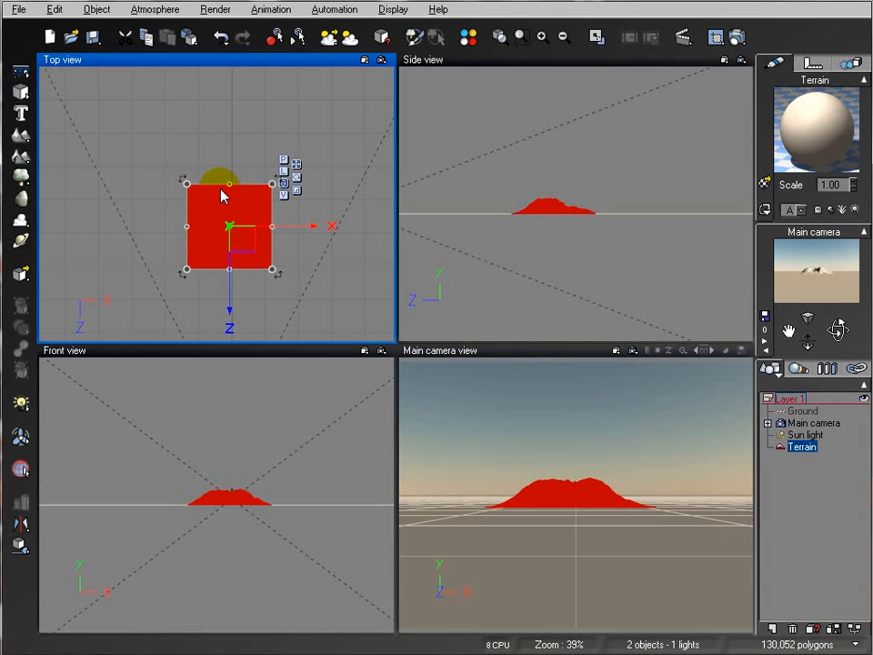
{"action": "right_click", "coordinate": [20, 156]}
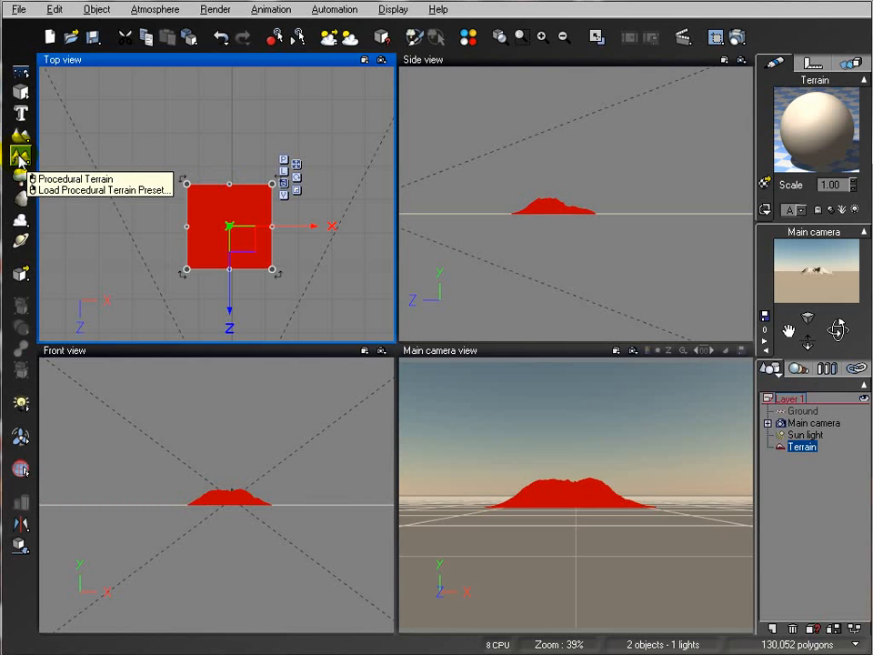
{"action": "left_click", "coordinate": [233, 135]}
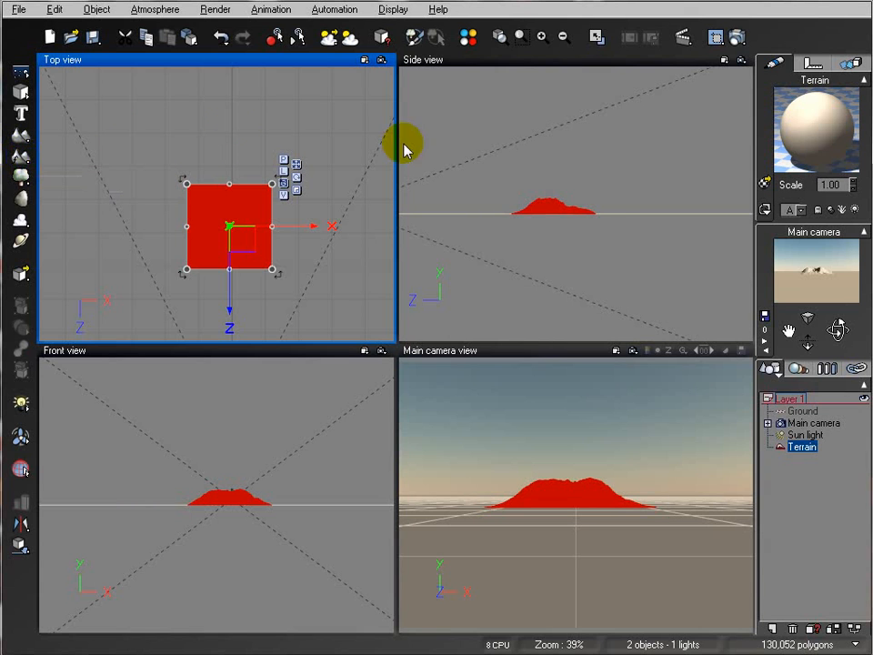
{"action": "left_click", "coordinate": [557, 215]}
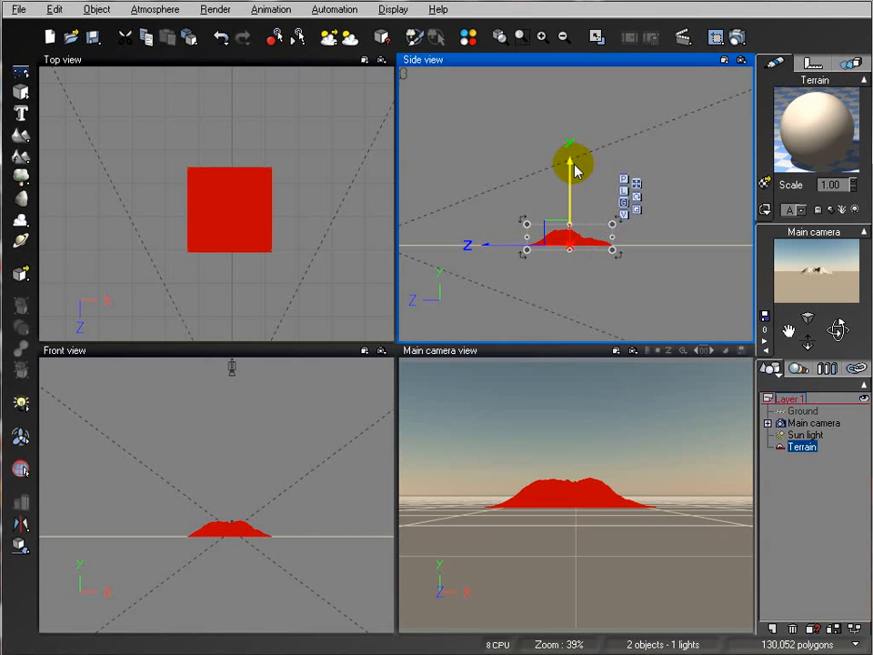
{"action": "left_click", "coordinate": [298, 183]}
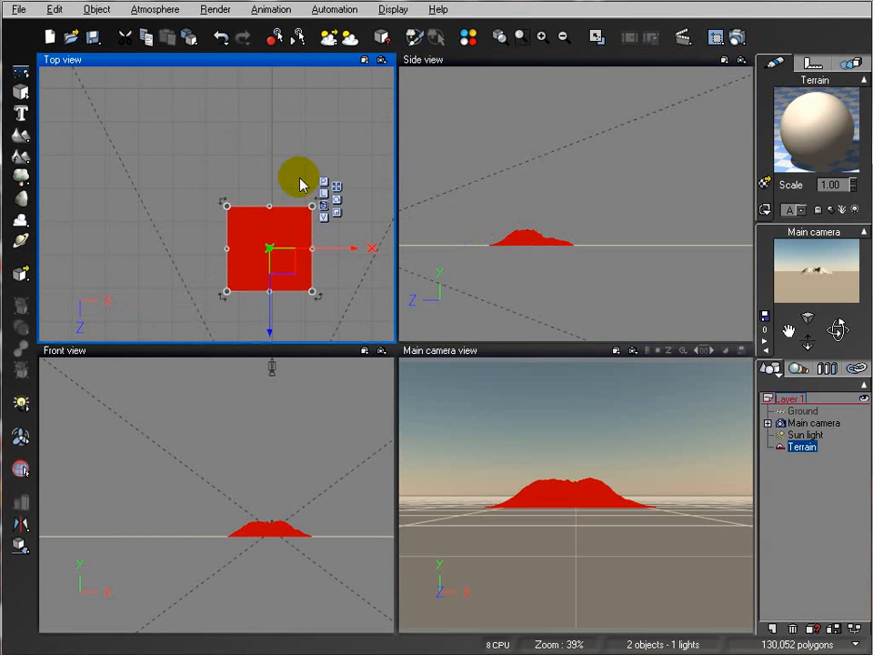
Open the terrain in the Terrain Editor and inspect its relief from several angles
{"action": "right_click", "coordinate": [269, 197]}
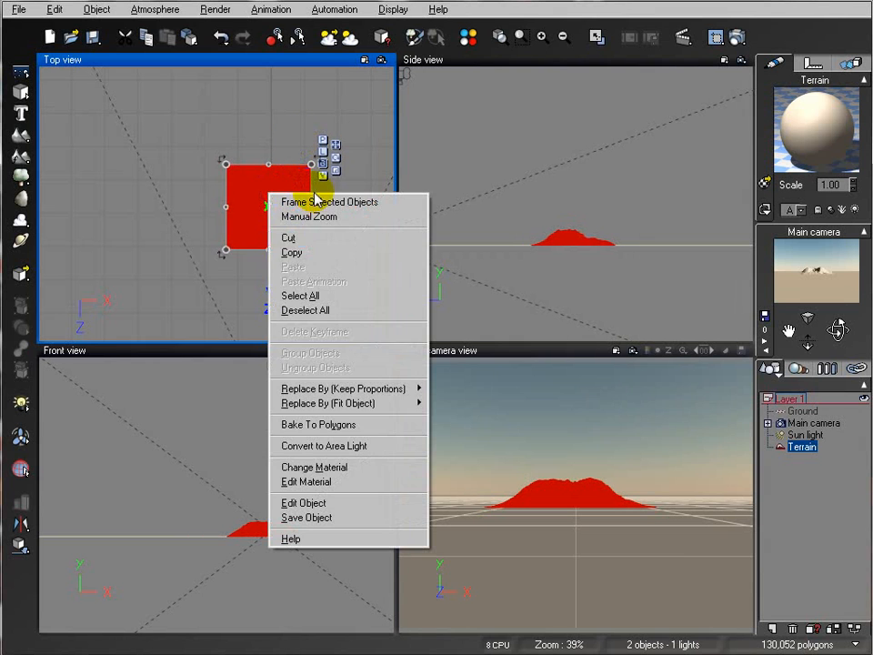
{"action": "left_click", "coordinate": [350, 502]}
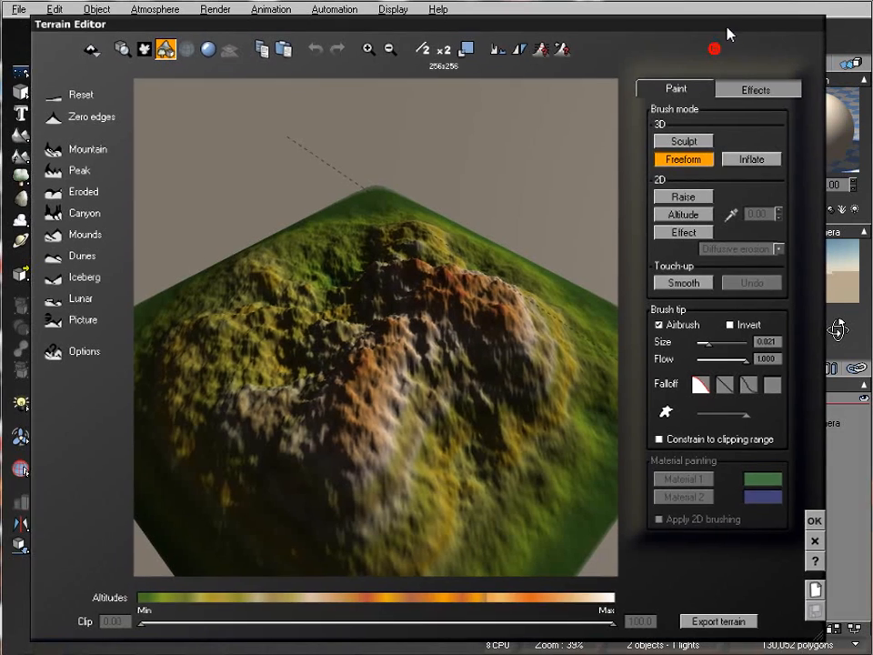
{"action": "left_click_drag", "start_coordinate": [488, 357], "coordinate": [406, 334]}
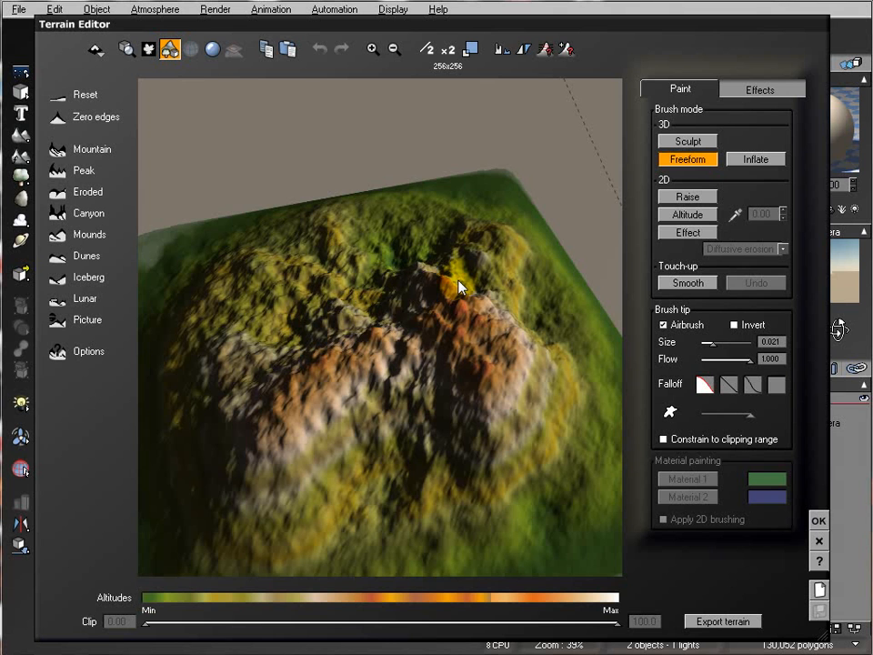
{"action": "left_click_drag", "start_coordinate": [460, 286], "coordinate": [440, 296]}
{"action": "left_click_drag", "start_coordinate": [368, 413], "coordinate": [350, 370]}
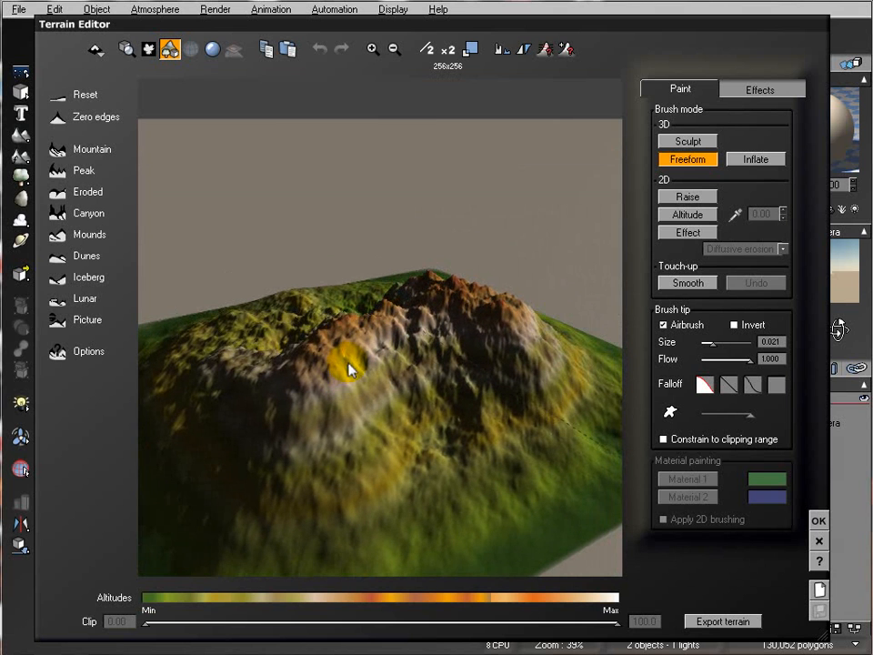
Preview the terrain with a glossy surface, turn the gloss off again, and examine the relief from different sides and distances
{"action": "left_click", "coordinate": [212, 49]}
{"action": "left_click_drag", "start_coordinate": [376, 336], "coordinate": [505, 337]}
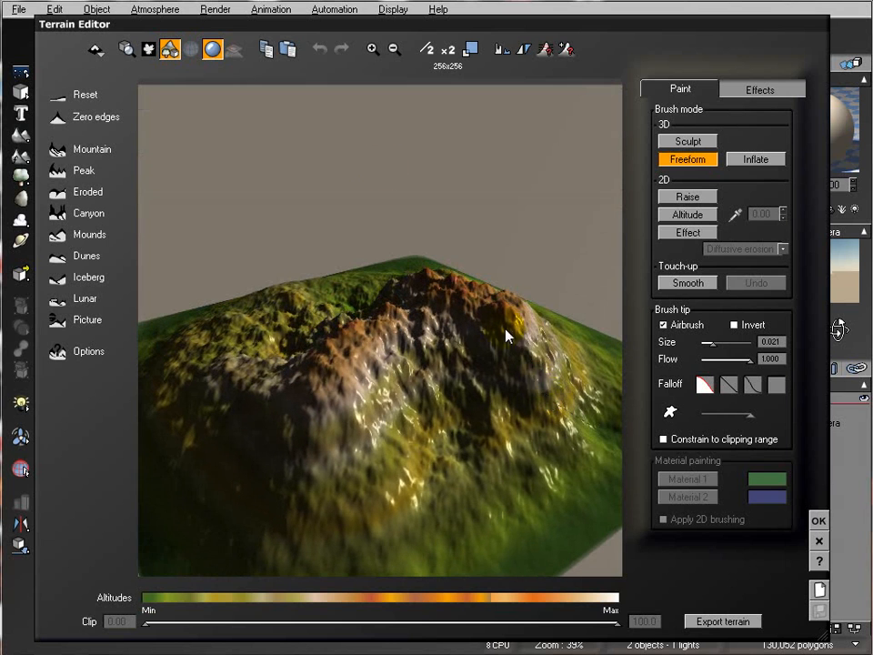
{"action": "left_click", "coordinate": [210, 51]}
{"action": "left_click_drag", "start_coordinate": [292, 179], "coordinate": [371, 403]}
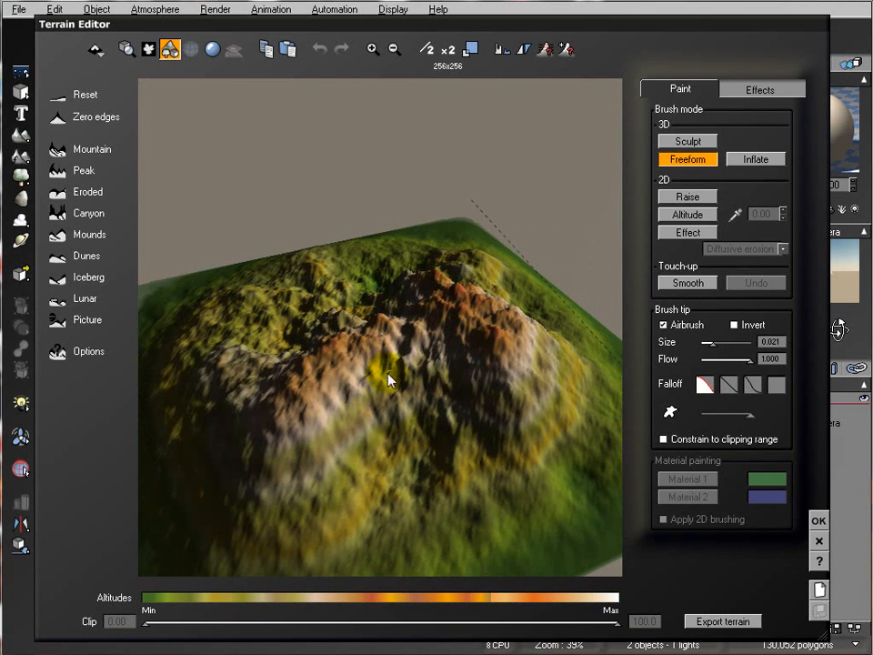
{"action": "left_click_drag", "start_coordinate": [346, 390], "coordinate": [376, 387]}
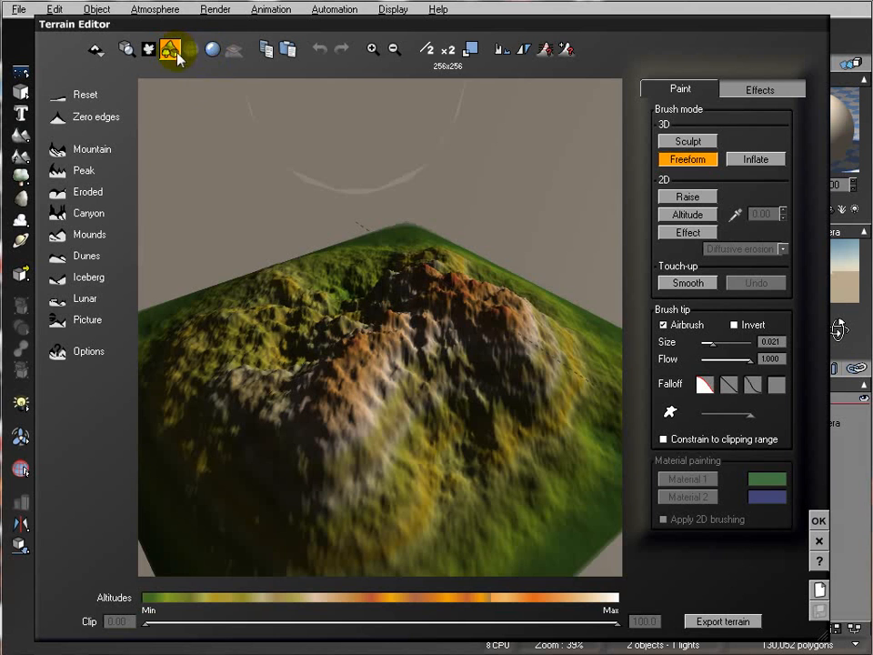
{"action": "left_click_drag", "start_coordinate": [439, 337], "coordinate": [527, 414]}
{"action": "right_click_drag", "start_coordinate": [421, 318], "coordinate": [415, 219]}
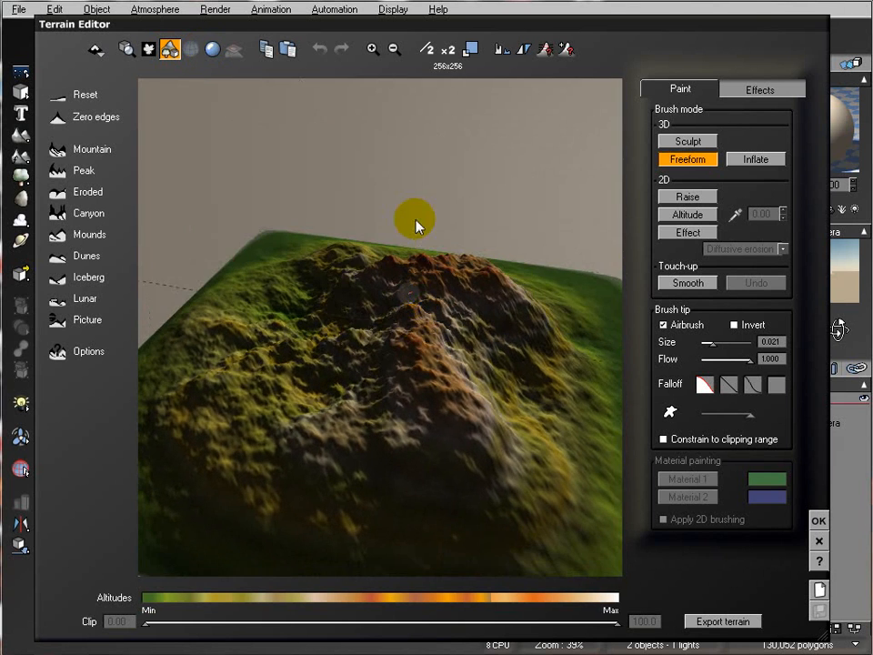
{"action": "right_click_drag", "start_coordinate": [415, 264], "coordinate": [440, 286]}
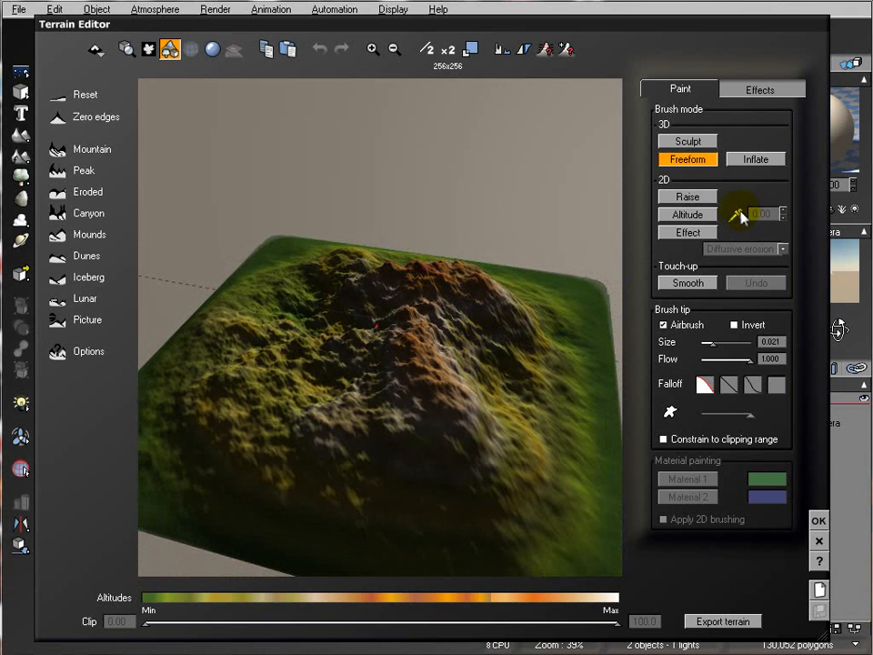
Choose the Altitude brush, sample an altitude of 14.92 from the terrain, and paint a stroke across the front slope
{"action": "left_click", "coordinate": [659, 213]}
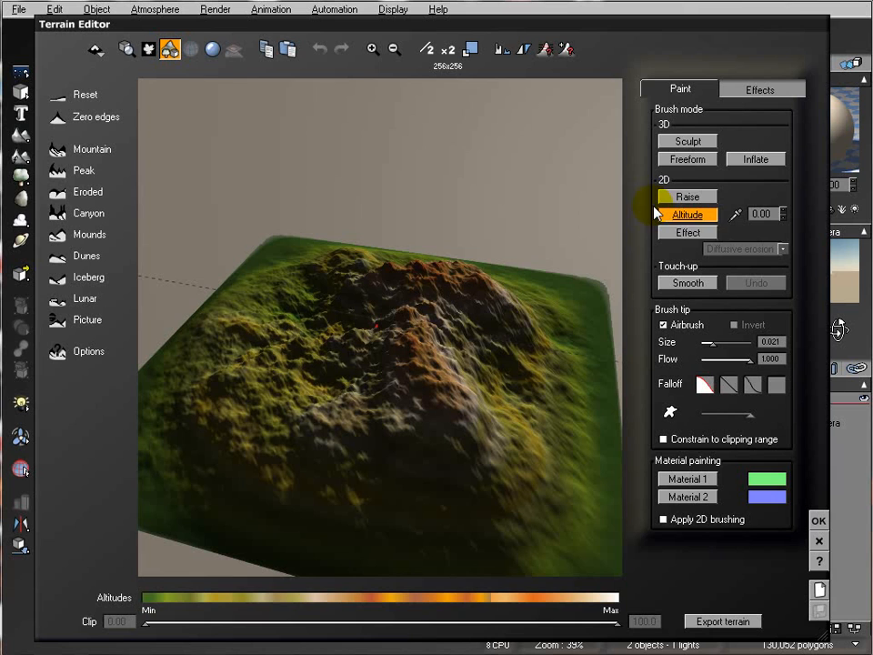
{"action": "left_click", "coordinate": [736, 215]}
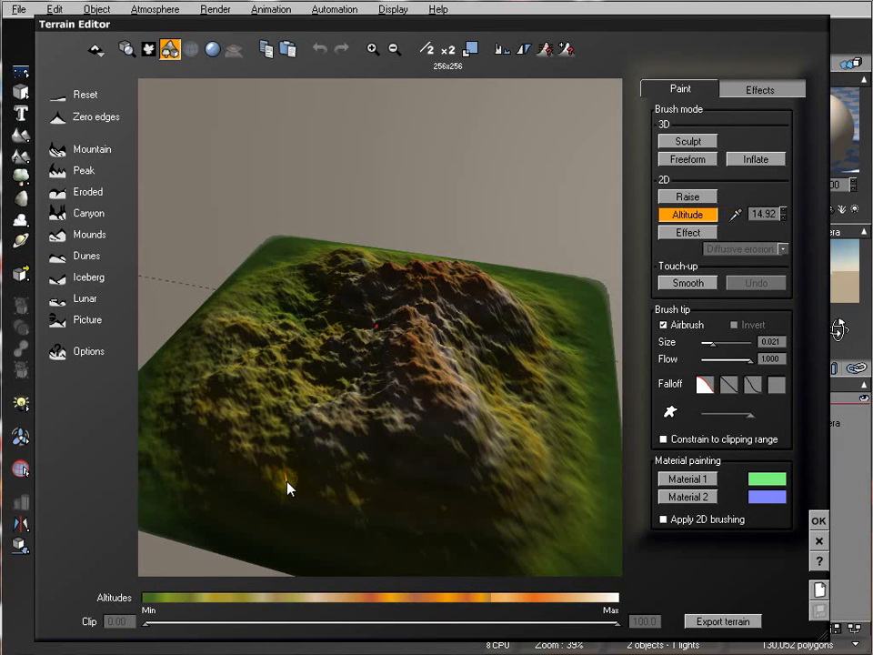
{"action": "right_click_drag", "start_coordinate": [386, 389], "coordinate": [438, 411]}
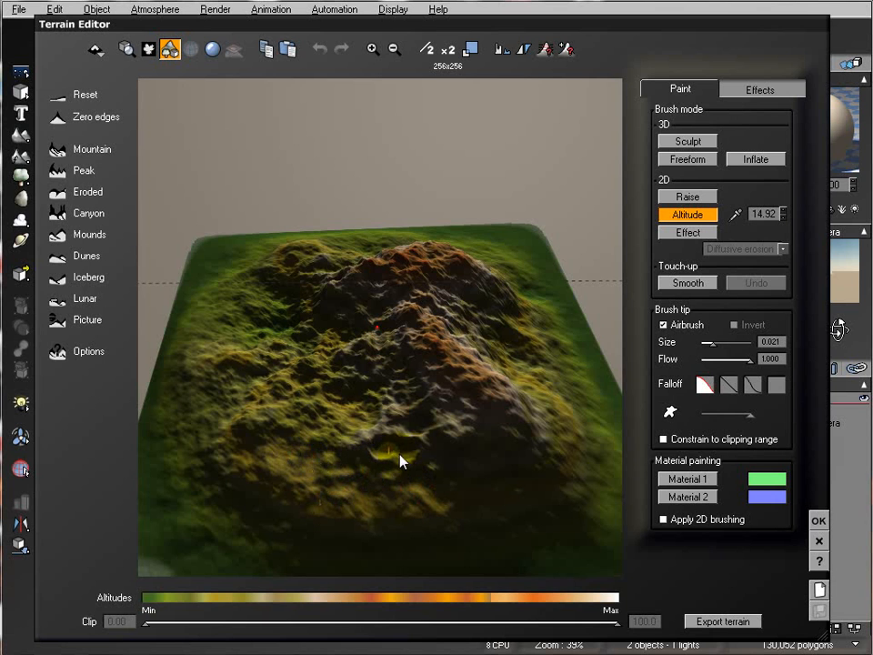
{"action": "left_click_drag", "start_coordinate": [403, 466], "coordinate": [511, 427]}
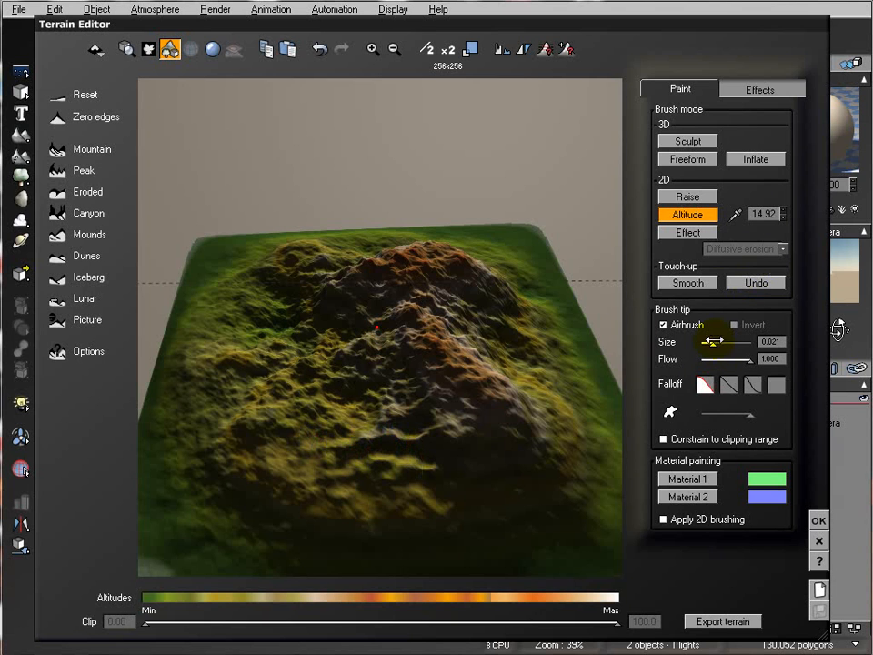
Set the brush size to 0.154 and flatten the terrain's high ridges and peaks into broad plateaus at altitude 14.92
{"action": "left_click_drag", "start_coordinate": [717, 347], "coordinate": [731, 346]}
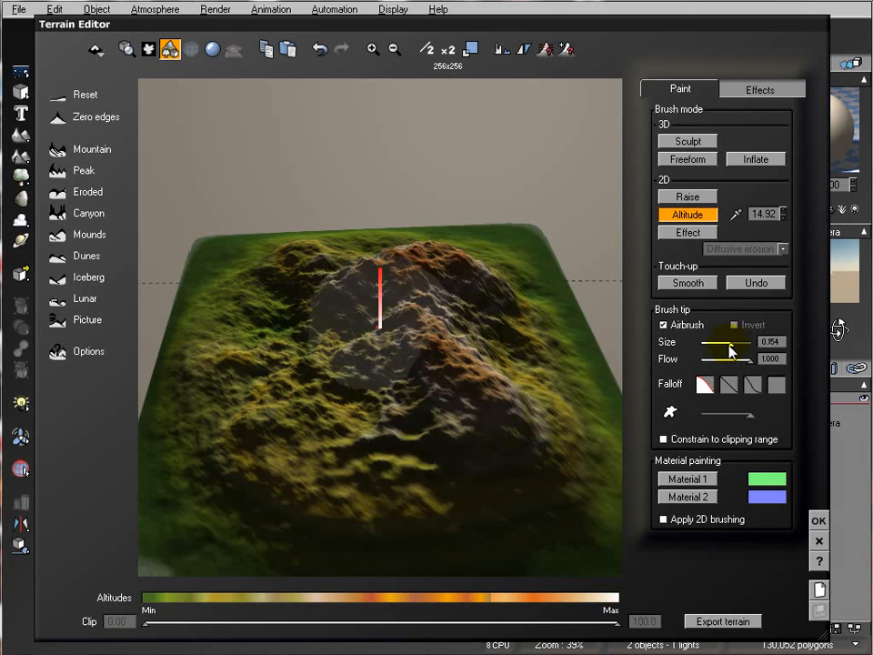
{"action": "mouse_move", "coordinate": [368, 376]}
{"action": "left_mouse_down"}
{"action": "mouse_move", "coordinate": [395, 344]}
{"action": "mouse_move", "coordinate": [467, 382]}
{"action": "mouse_move", "coordinate": [462, 287]}
{"action": "mouse_move", "coordinate": [405, 271]}
{"action": "mouse_move", "coordinate": [259, 298]}
{"action": "mouse_move", "coordinate": [287, 300]}
{"action": "mouse_move", "coordinate": [231, 353]}
{"action": "left_mouse_up"}
{"action": "mouse_move", "coordinate": [385, 407]}
{"action": "right_mouse_down"}
{"action": "mouse_move", "coordinate": [230, 403]}
{"action": "mouse_move", "coordinate": [346, 390]}
{"action": "right_mouse_up"}
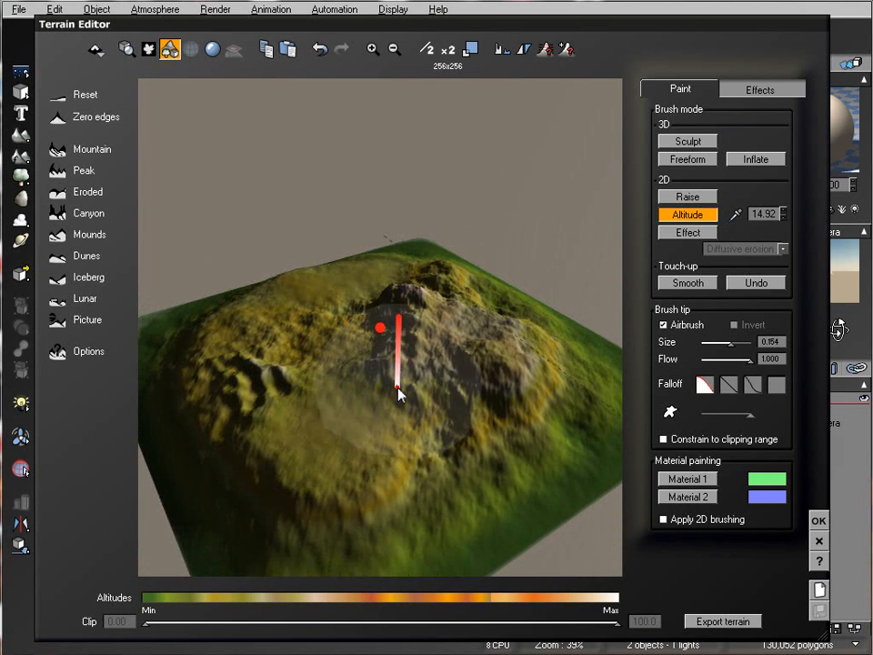
{"action": "mouse_move", "coordinate": [442, 340]}
{"action": "left_mouse_down"}
{"action": "mouse_move", "coordinate": [535, 364]}
{"action": "mouse_move", "coordinate": [467, 308]}
{"action": "mouse_move", "coordinate": [396, 350]}
{"action": "left_mouse_up"}
{"action": "mouse_move", "coordinate": [399, 312]}
{"action": "right_mouse_down"}
{"action": "mouse_move", "coordinate": [411, 368]}
{"action": "mouse_move", "coordinate": [395, 346]}
{"action": "right_mouse_up"}
{"action": "mouse_move", "coordinate": [253, 396]}
{"action": "left_mouse_down"}
{"action": "mouse_move", "coordinate": [220, 429]}
{"action": "mouse_move", "coordinate": [259, 363]}
{"action": "mouse_move", "coordinate": [232, 356]}
{"action": "left_mouse_up"}
{"action": "mouse_move", "coordinate": [323, 362]}
{"action": "right_mouse_down"}
{"action": "mouse_move", "coordinate": [385, 354]}
{"action": "mouse_move", "coordinate": [313, 349]}
{"action": "right_mouse_up"}
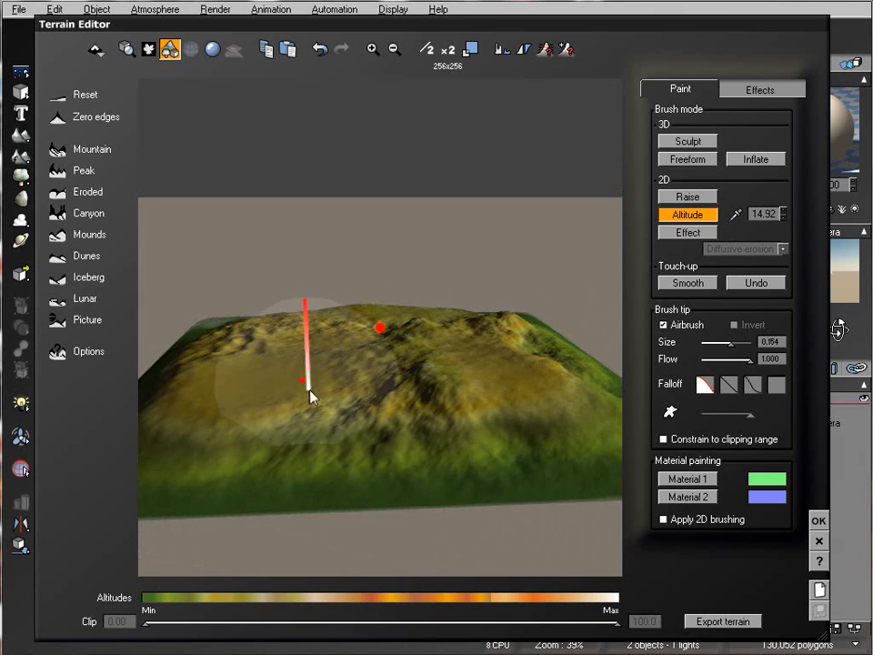
Reduce the brush size to 0.051, paint rounded edges around the front plateaus, and accept the edited terrain
{"action": "left_click_drag", "start_coordinate": [730, 342], "coordinate": [736, 343]}
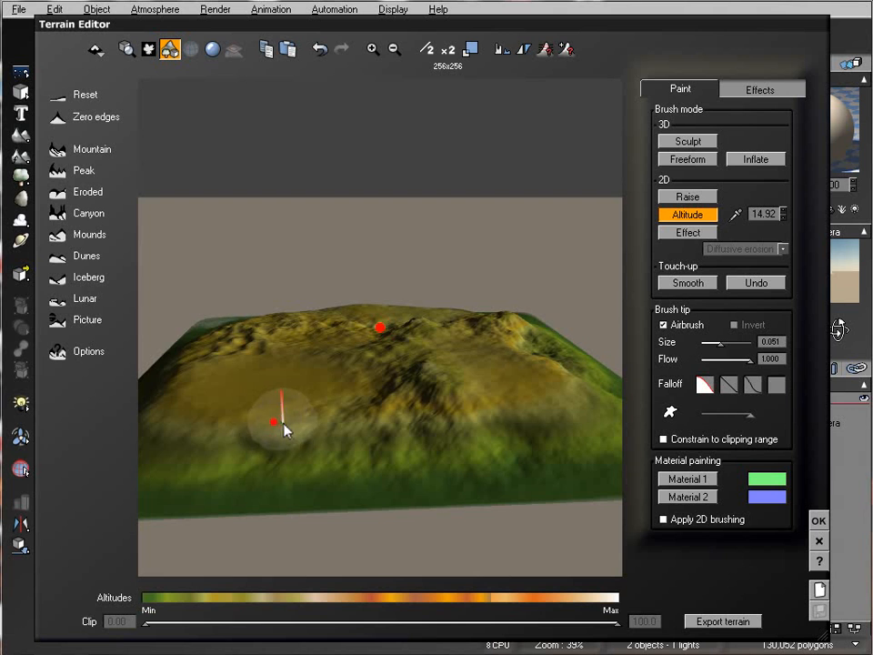
{"action": "mouse_move", "coordinate": [397, 404]}
{"action": "right_mouse_down"}
{"action": "mouse_move", "coordinate": [312, 437]}
{"action": "mouse_move", "coordinate": [232, 436]}
{"action": "mouse_move", "coordinate": [288, 406]}
{"action": "mouse_move", "coordinate": [370, 413]}
{"action": "right_mouse_up"}
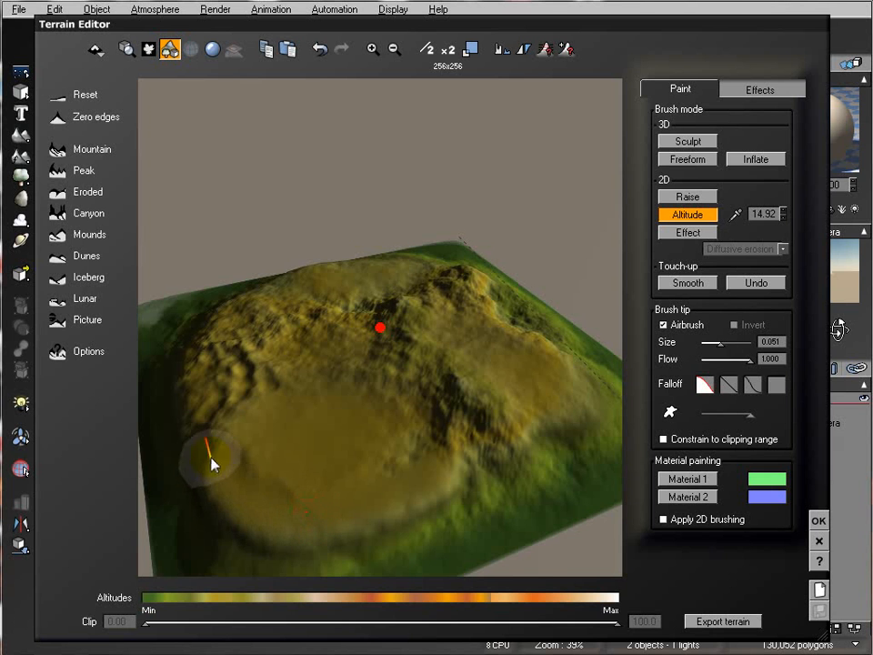
{"action": "mouse_move", "coordinate": [352, 461]}
{"action": "right_mouse_down"}
{"action": "mouse_move", "coordinate": [339, 409]}
{"action": "mouse_move", "coordinate": [287, 392]}
{"action": "mouse_move", "coordinate": [449, 425]}
{"action": "right_mouse_up"}
{"action": "mouse_move", "coordinate": [449, 418]}
{"action": "left_mouse_down"}
{"action": "mouse_move", "coordinate": [546, 390]}
{"action": "mouse_move", "coordinate": [516, 410]}
{"action": "mouse_move", "coordinate": [553, 388]}
{"action": "left_mouse_up"}
{"action": "mouse_move", "coordinate": [556, 395]}
{"action": "right_mouse_down"}
{"action": "mouse_move", "coordinate": [462, 413]}
{"action": "mouse_move", "coordinate": [470, 413]}
{"action": "right_mouse_up"}
{"action": "mouse_move", "coordinate": [467, 446]}
{"action": "left_mouse_down"}
{"action": "mouse_move", "coordinate": [411, 458]}
{"action": "mouse_move", "coordinate": [483, 444]}
{"action": "mouse_move", "coordinate": [355, 438]}
{"action": "left_mouse_up"}
{"action": "mouse_move", "coordinate": [354, 438]}
{"action": "right_mouse_down"}
{"action": "mouse_move", "coordinate": [465, 415]}
{"action": "mouse_move", "coordinate": [464, 444]}
{"action": "mouse_move", "coordinate": [459, 413]}
{"action": "mouse_move", "coordinate": [508, 394]}
{"action": "mouse_move", "coordinate": [468, 405]}
{"action": "mouse_move", "coordinate": [493, 474]}
{"action": "right_mouse_up"}
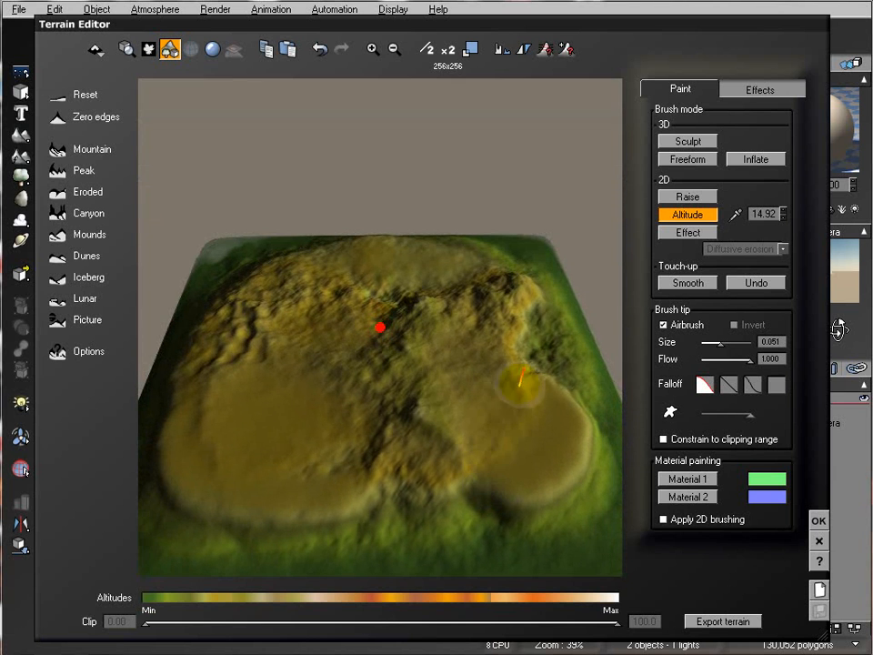
{"action": "left_click", "coordinate": [818, 518]}
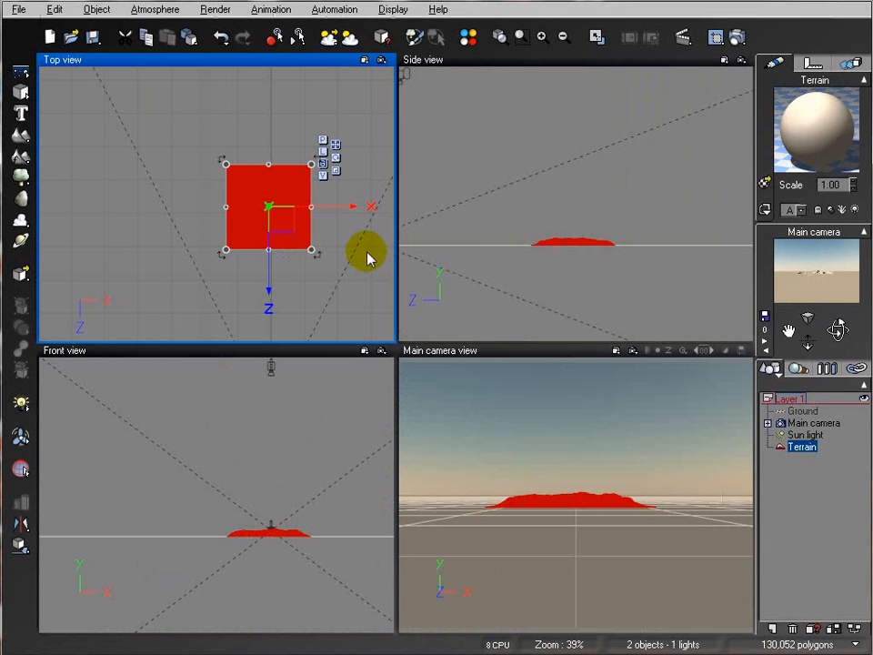
Enlarge the terrain slightly in the top view and center it in front of the main camera
{"action": "right_click_drag", "start_coordinate": [290, 178], "coordinate": [301, 221]}
{"action": "scroll", "coordinate": [300, 224], "scroll_direction": "down", "scroll_amount": 4}
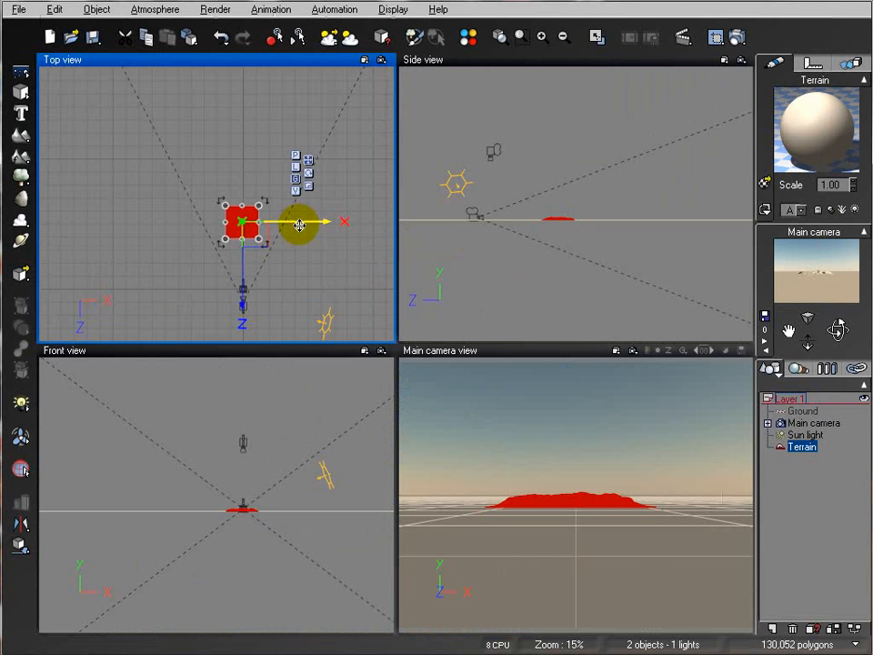
{"action": "left_click_drag", "start_coordinate": [224, 206], "coordinate": [191, 195]}
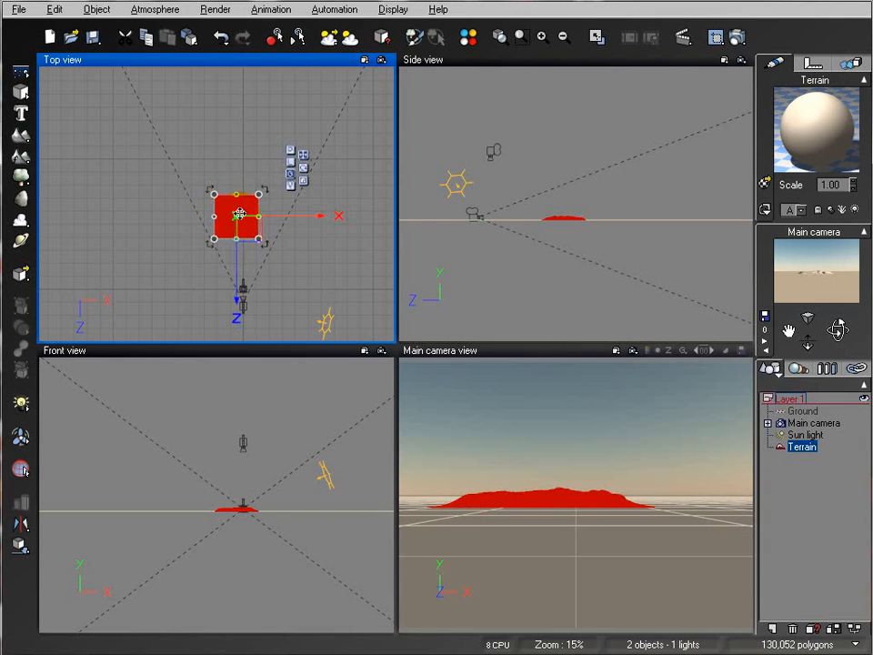
{"action": "mouse_move", "coordinate": [247, 220]}
{"action": "left_mouse_down"}
{"action": "mouse_move", "coordinate": [254, 195]}
{"action": "mouse_move", "coordinate": [251, 221]}
{"action": "left_mouse_up"}
Configure the render options to render to screen with the Widescreen (16:10) aspect ratio
{"action": "left_click", "coordinate": [716, 37]}
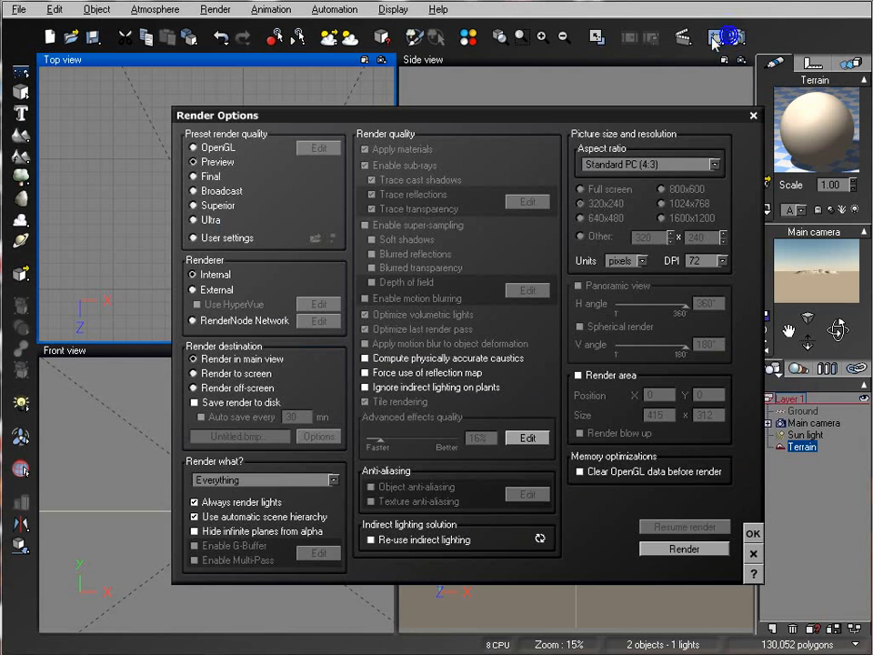
{"action": "left_click", "coordinate": [235, 372]}
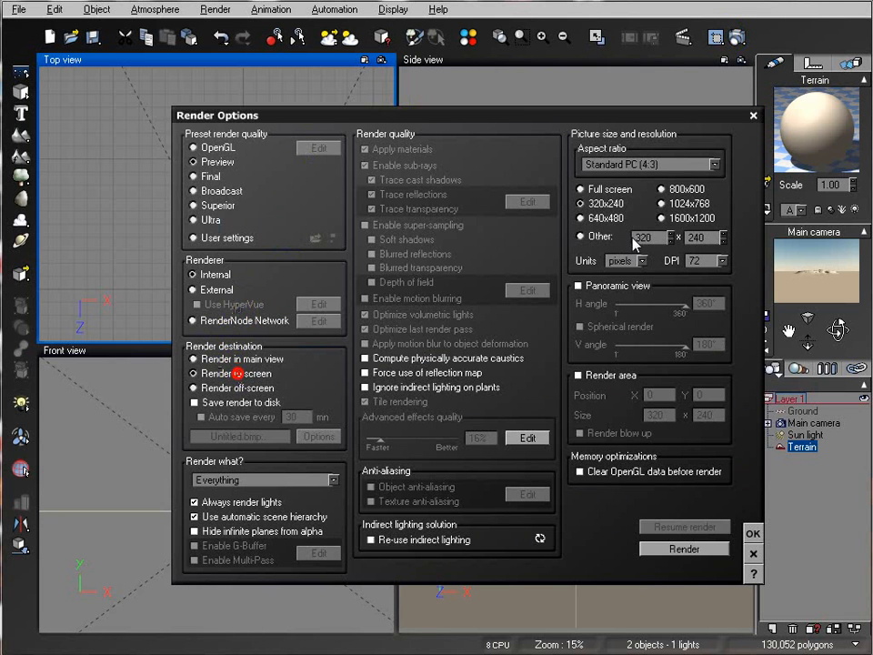
{"action": "left_click", "coordinate": [713, 165]}
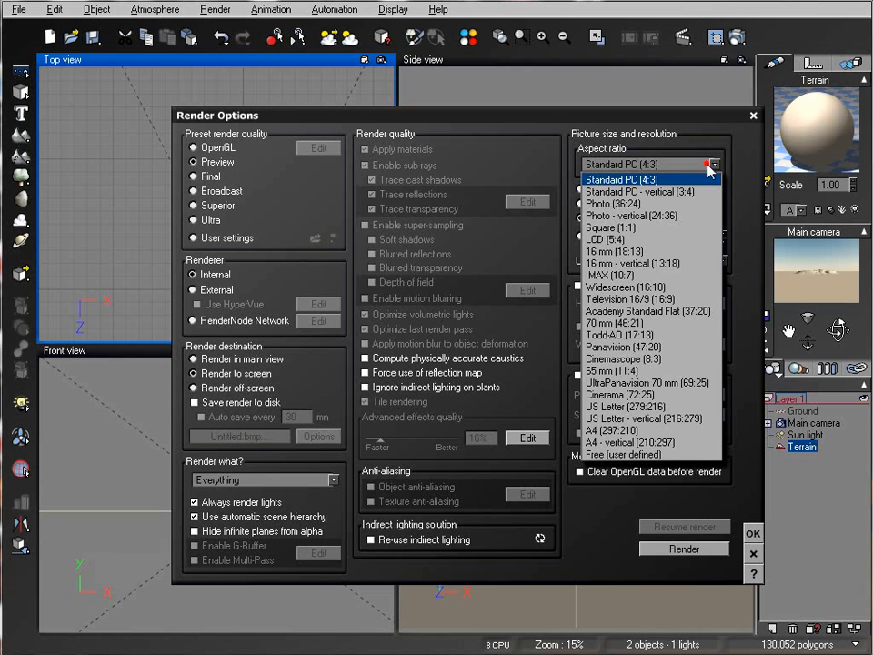
{"action": "left_click", "coordinate": [678, 287]}
{"action": "left_click", "coordinate": [753, 534]}
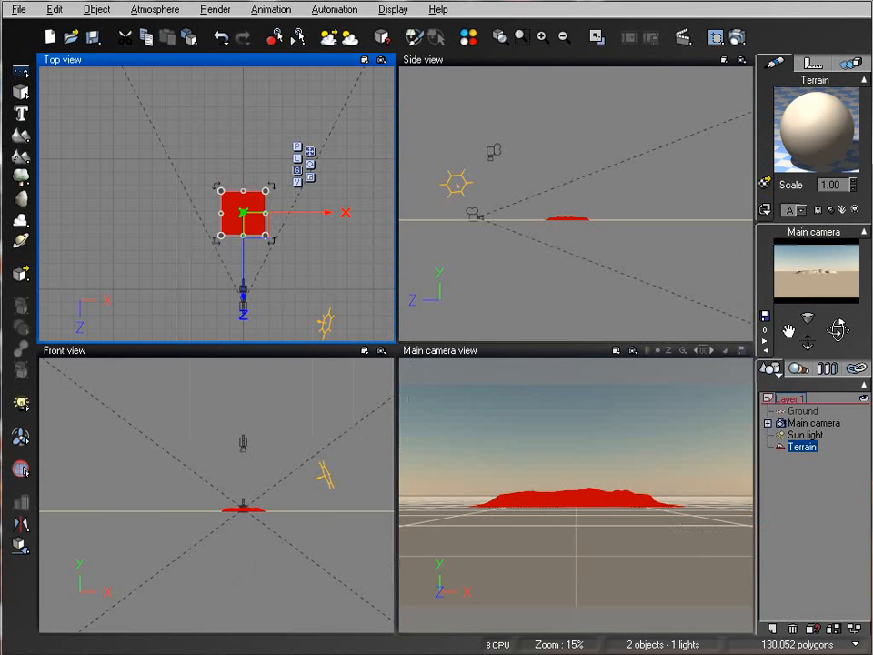
Render the terrain from the main camera to check the composition, and close the finished render
{"action": "left_click", "coordinate": [716, 37]}
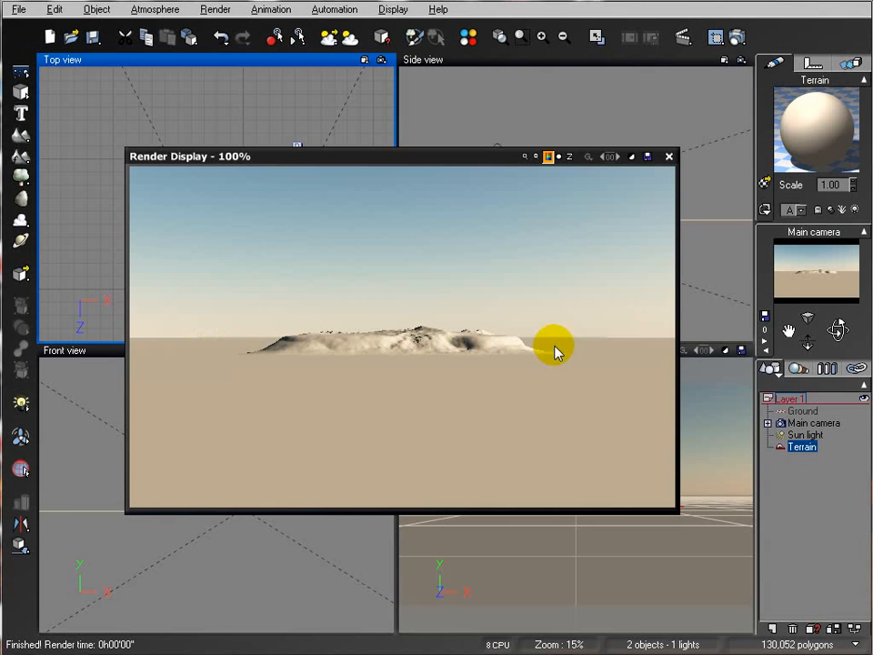
{"action": "left_click", "coordinate": [668, 155]}
Add an infinite sea plane around the terrain, check its water level in the side view and render a preview
{"action": "left_click", "coordinate": [19, 73]}
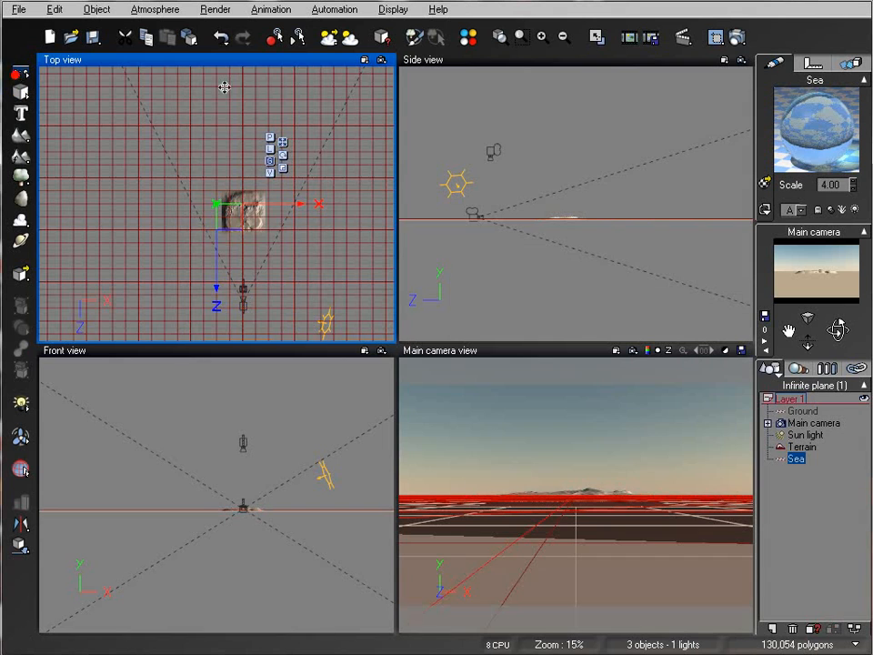
{"action": "left_click", "coordinate": [614, 162]}
{"action": "left_click", "coordinate": [598, 192]}
{"action": "scroll", "coordinate": [597, 192], "scroll_direction": "up", "scroll_amount": 5}
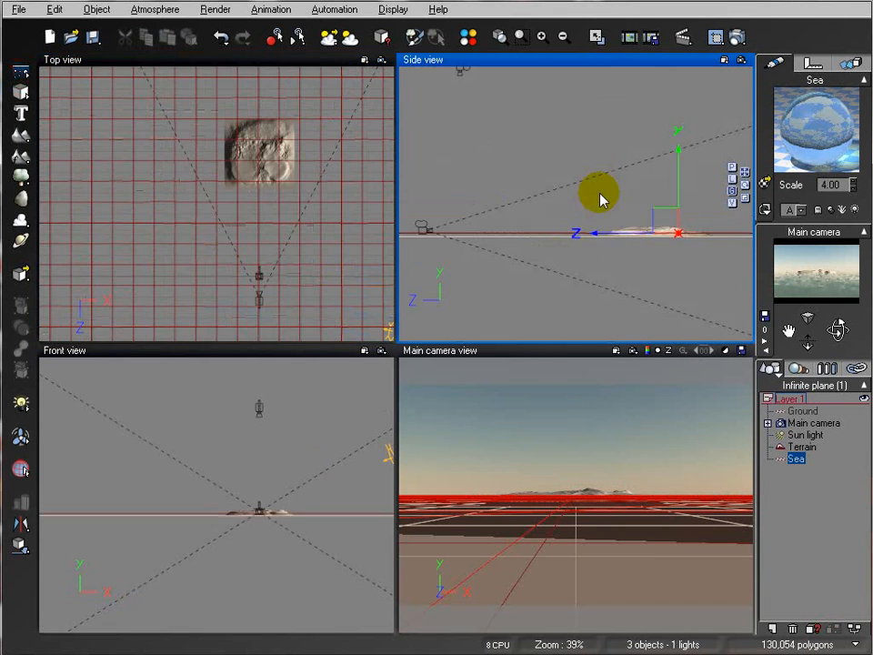
{"action": "left_click", "coordinate": [737, 37]}
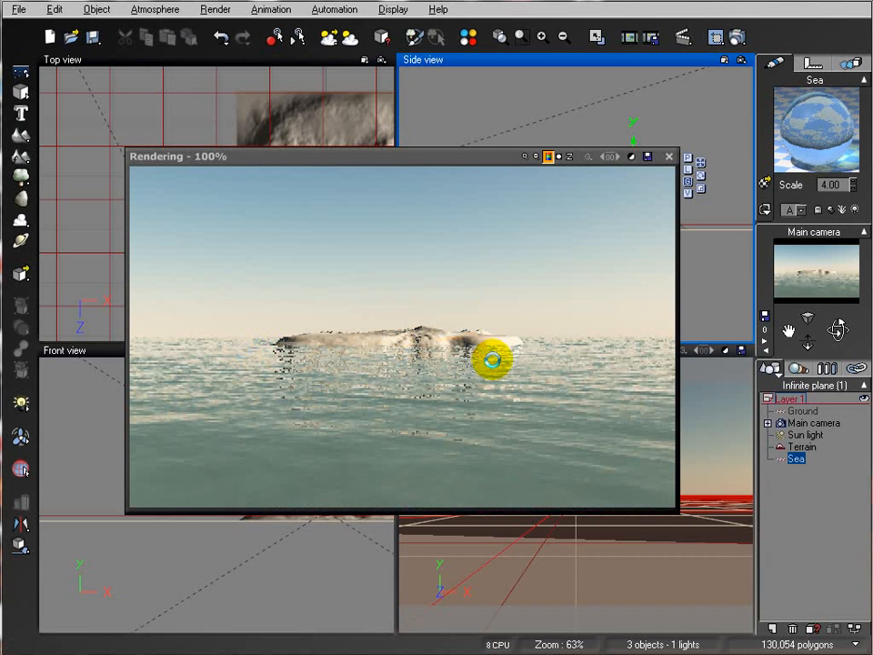
{"action": "left_click", "coordinate": [669, 157]}
Select the main camera and tilt it slightly upward to show more sky above the terrain
{"action": "right_click_drag", "start_coordinate": [481, 249], "coordinate": [610, 288]}
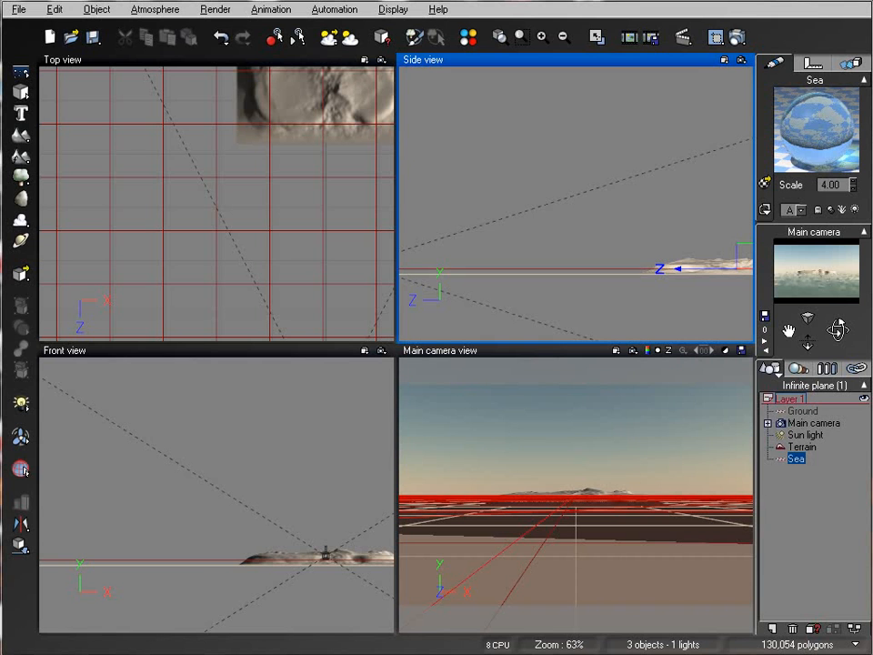
{"action": "left_click", "coordinate": [811, 423]}
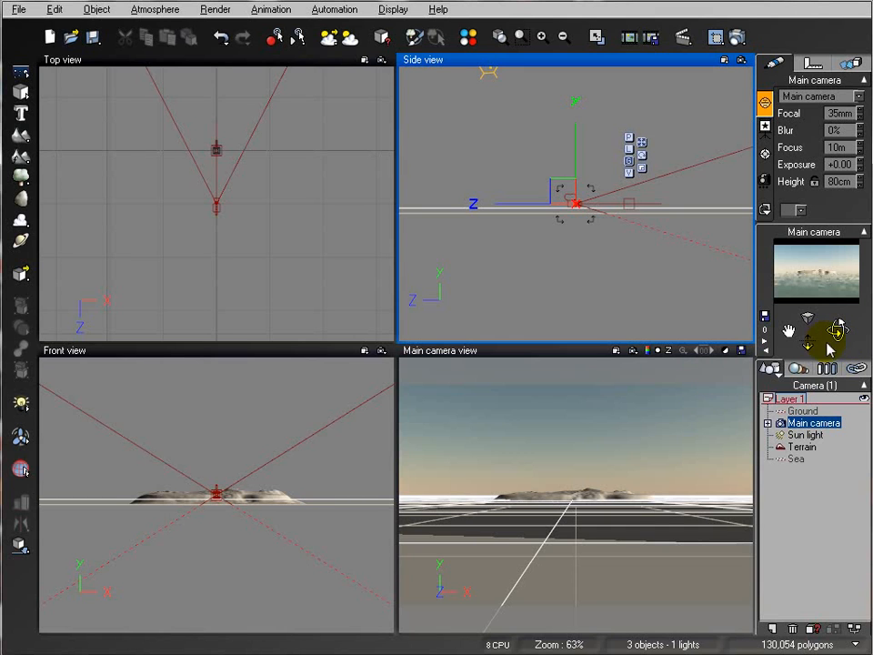
{"action": "left_click_drag", "start_coordinate": [837, 328], "coordinate": [837, 333]}
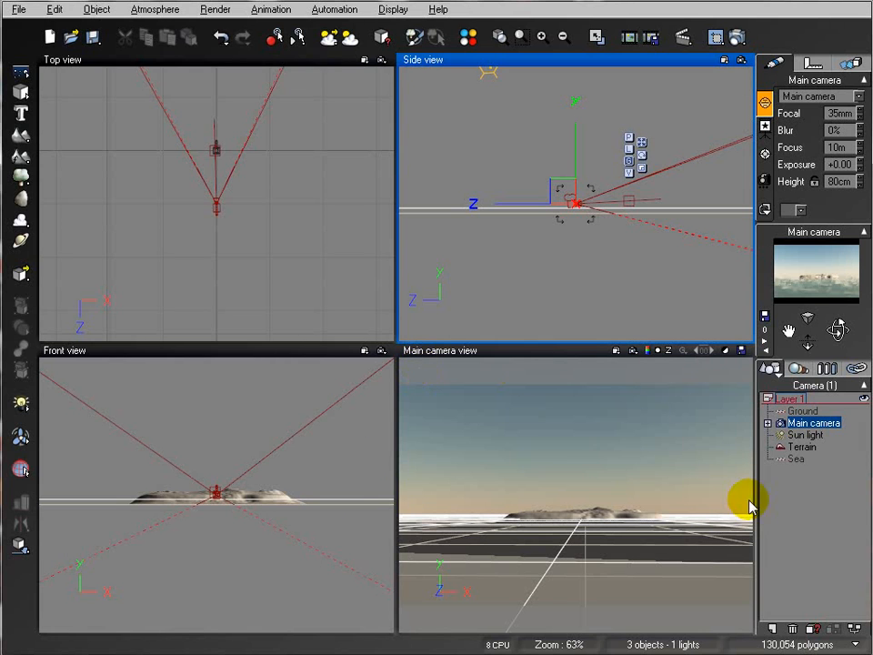
Overlay only a 4 x 3 field grid, without safe frames, on the main camera view and tilt the camera up to lower the horizon
{"action": "left_click", "coordinate": [616, 352]}
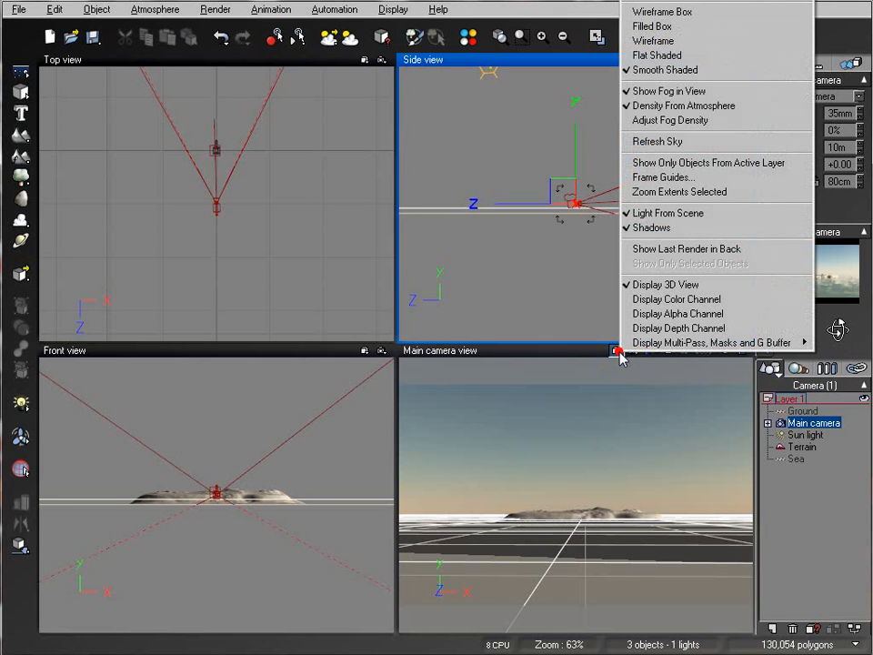
{"action": "mouse_move", "coordinate": [633, 345]}
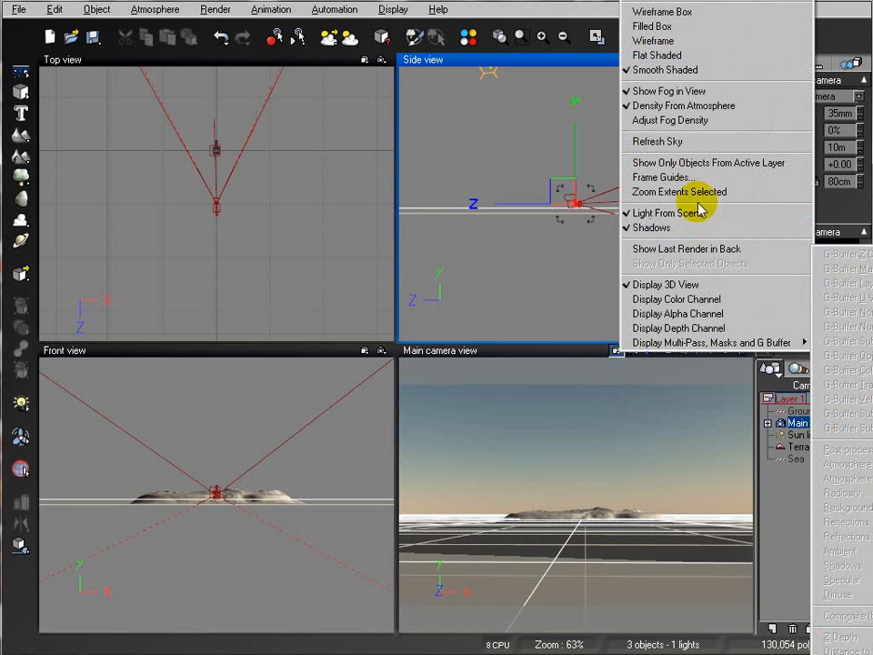
{"action": "left_click", "coordinate": [642, 177]}
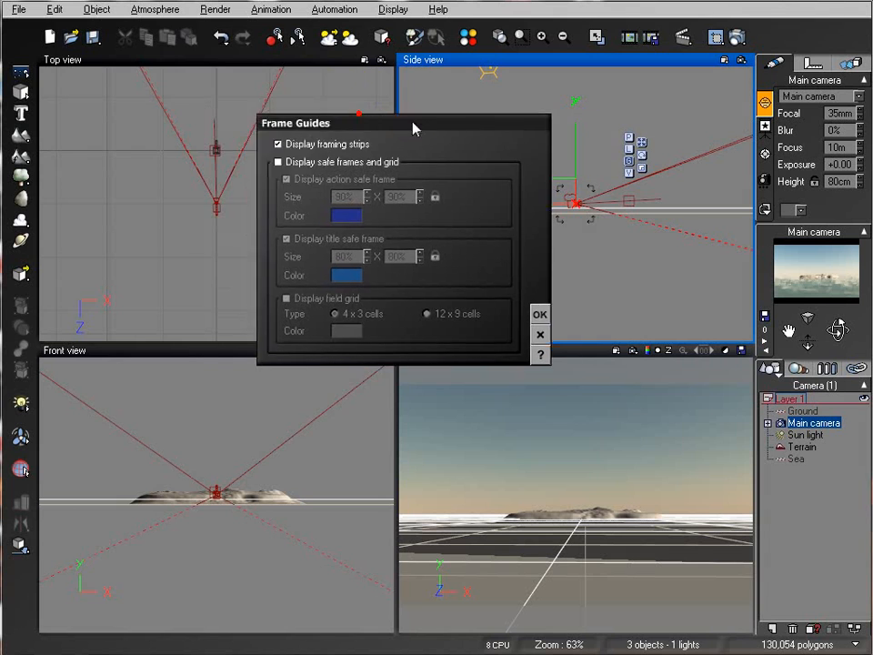
{"action": "left_click", "coordinate": [429, 191]}
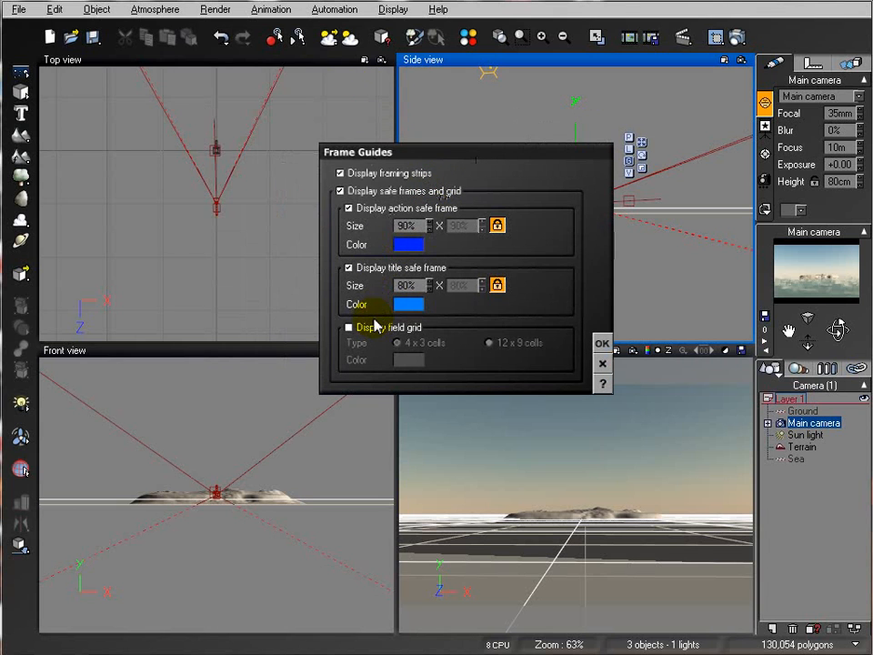
{"action": "left_click", "coordinate": [380, 269]}
{"action": "left_click", "coordinate": [370, 208]}
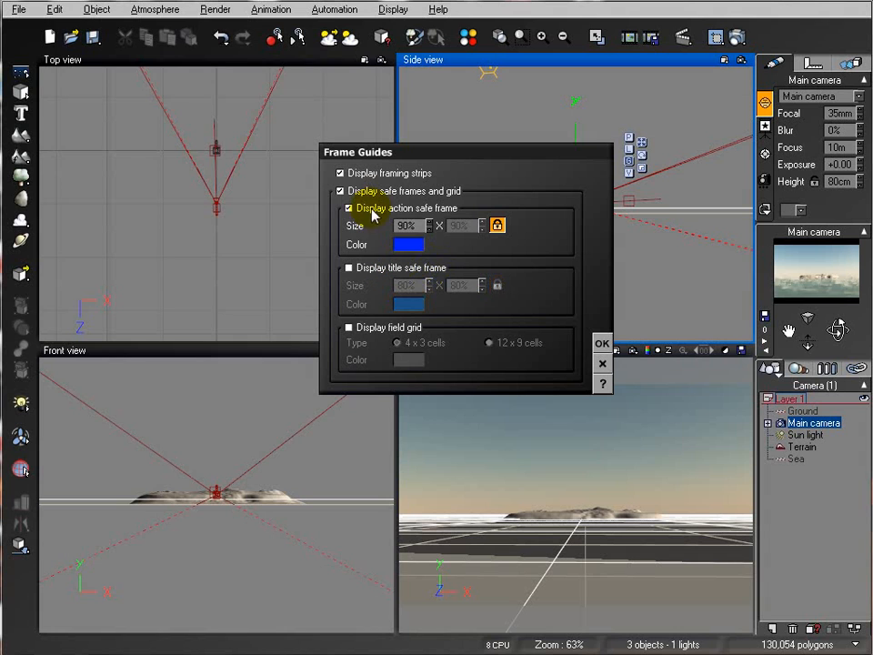
{"action": "left_click", "coordinate": [368, 331]}
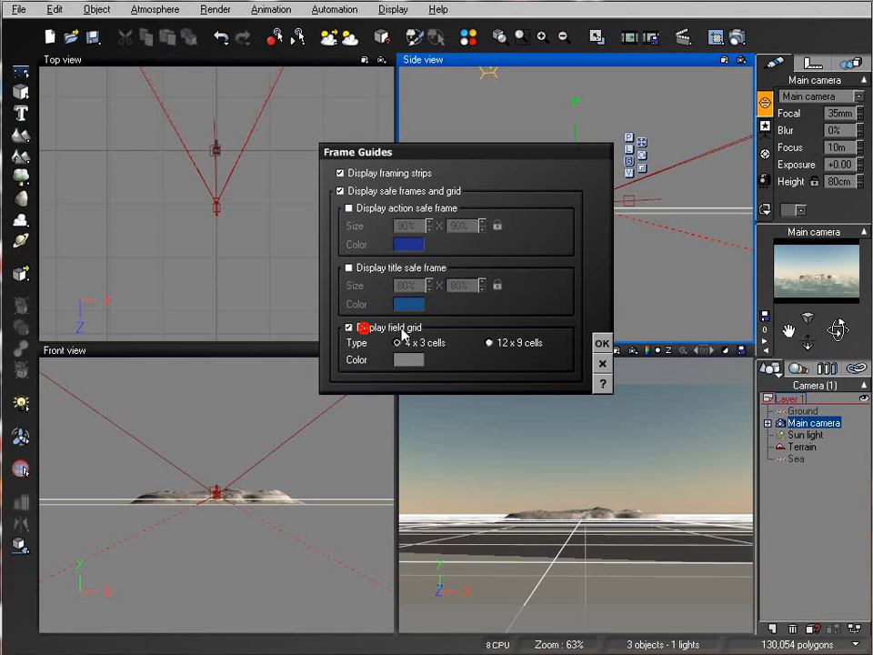
{"action": "left_click", "coordinate": [600, 342]}
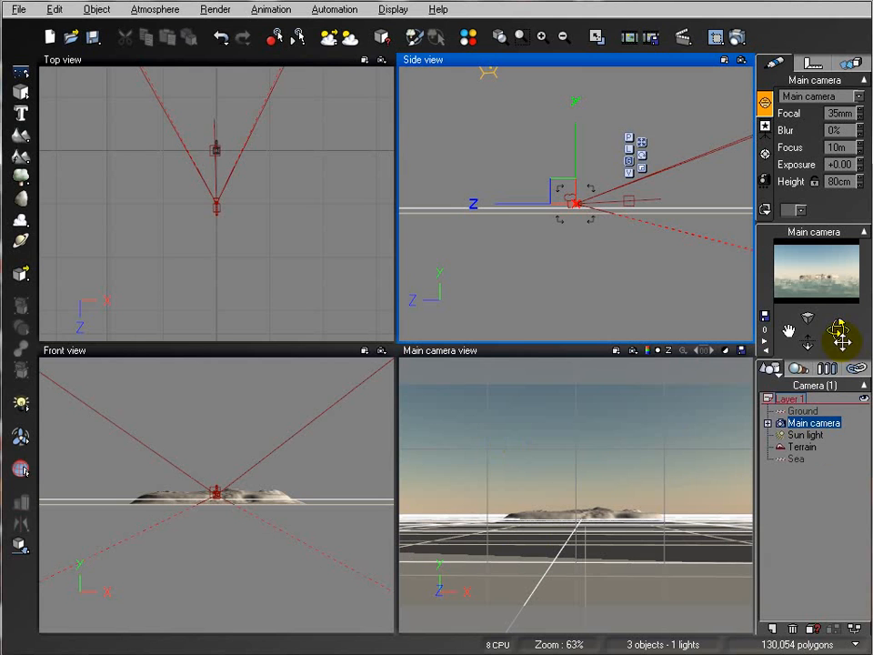
{"action": "left_click_drag", "start_coordinate": [838, 329], "coordinate": [837, 329]}
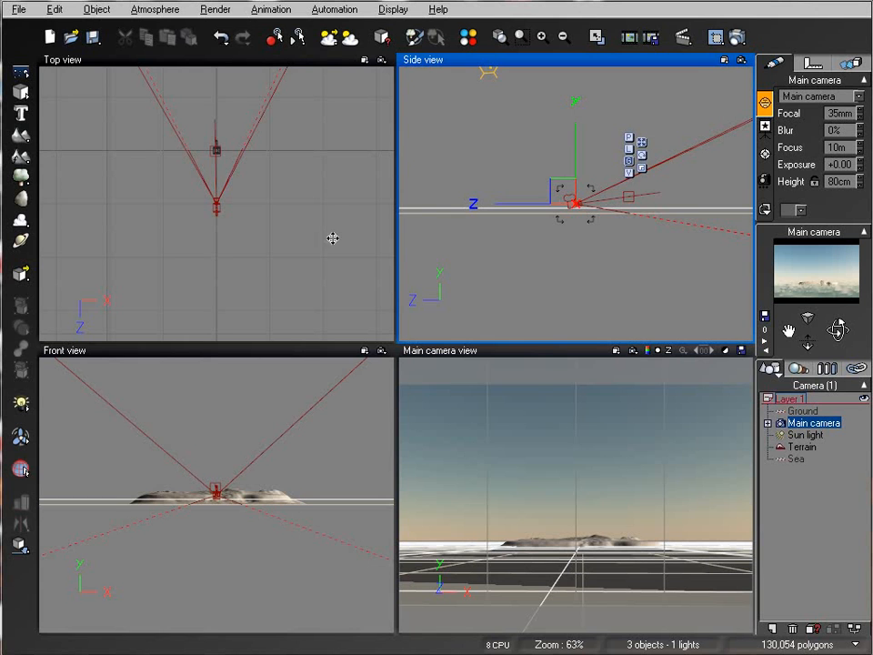
Move the sun light in the top view across to the opposite side of the main camera along the X axis
{"action": "right_click_drag", "start_coordinate": [486, 129], "coordinate": [488, 179]}
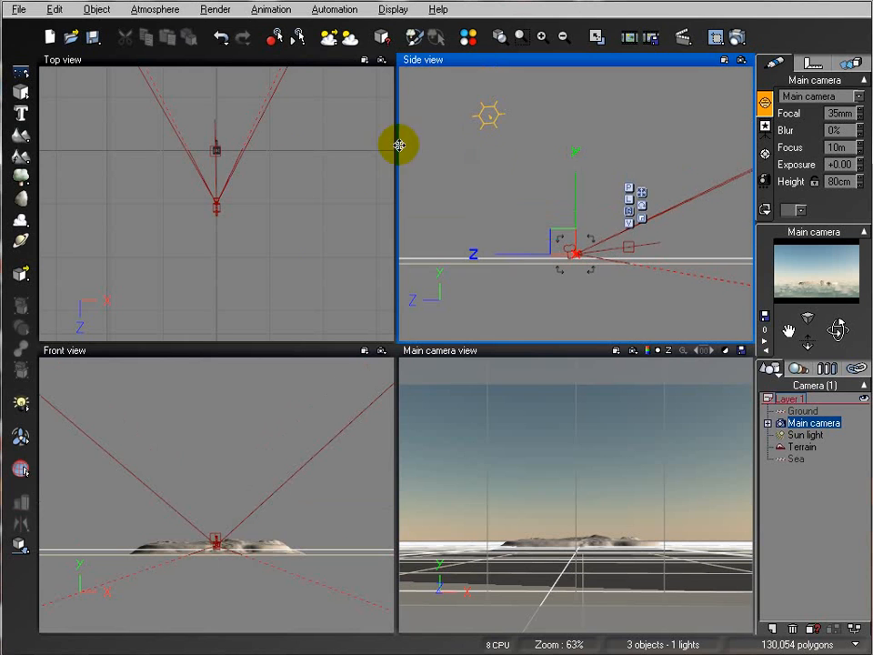
{"action": "right_click_drag", "start_coordinate": [306, 143], "coordinate": [313, 172]}
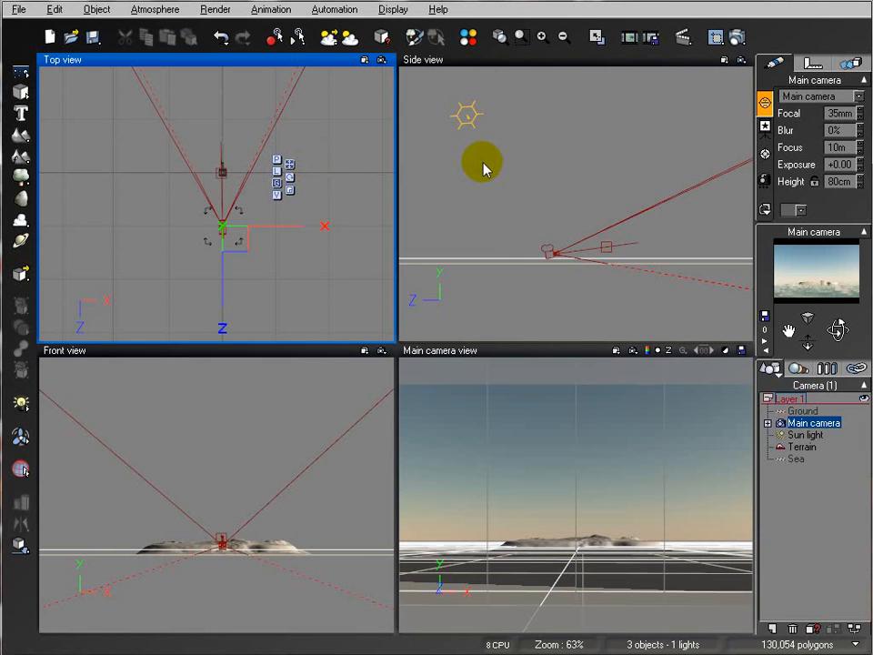
{"action": "right_click_drag", "start_coordinate": [301, 197], "coordinate": [327, 203]}
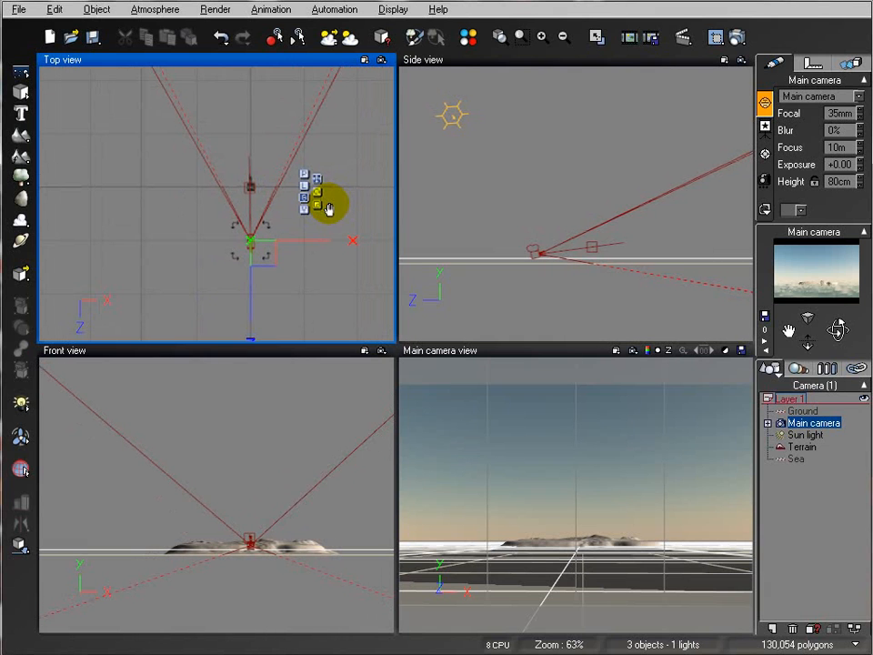
{"action": "left_click", "coordinate": [804, 435]}
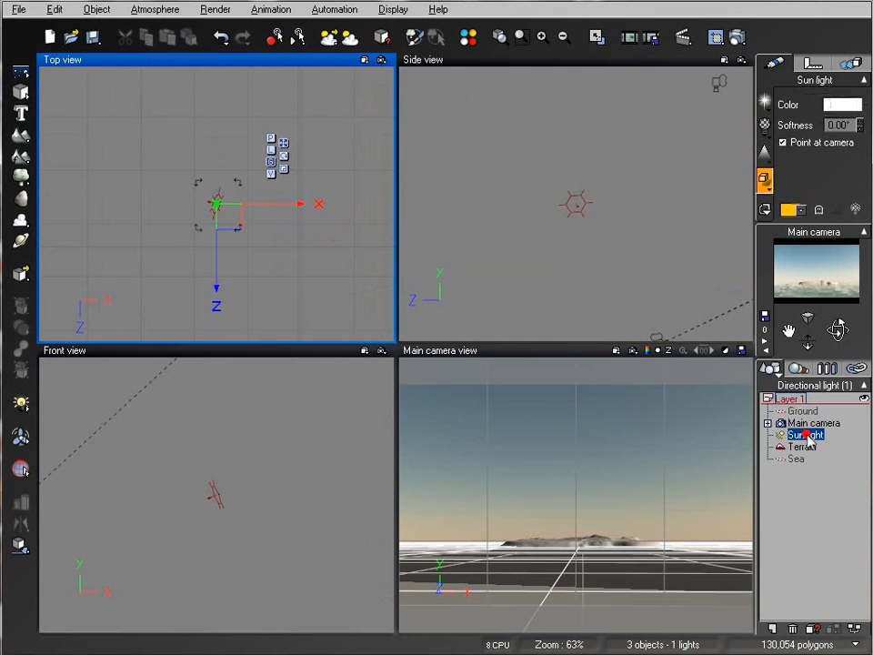
{"action": "right_click_drag", "start_coordinate": [283, 195], "coordinate": [344, 189]}
{"action": "scroll", "coordinate": [328, 195], "scroll_direction": "down", "scroll_amount": 4}
{"action": "right_click_drag", "start_coordinate": [271, 207], "coordinate": [344, 227]}
{"action": "mouse_move", "coordinate": [341, 228]}
{"action": "left_mouse_down"}
{"action": "mouse_move", "coordinate": [230, 244]}
{"action": "mouse_move", "coordinate": [179, 230]}
{"action": "mouse_move", "coordinate": [172, 217]}
{"action": "left_mouse_up"}
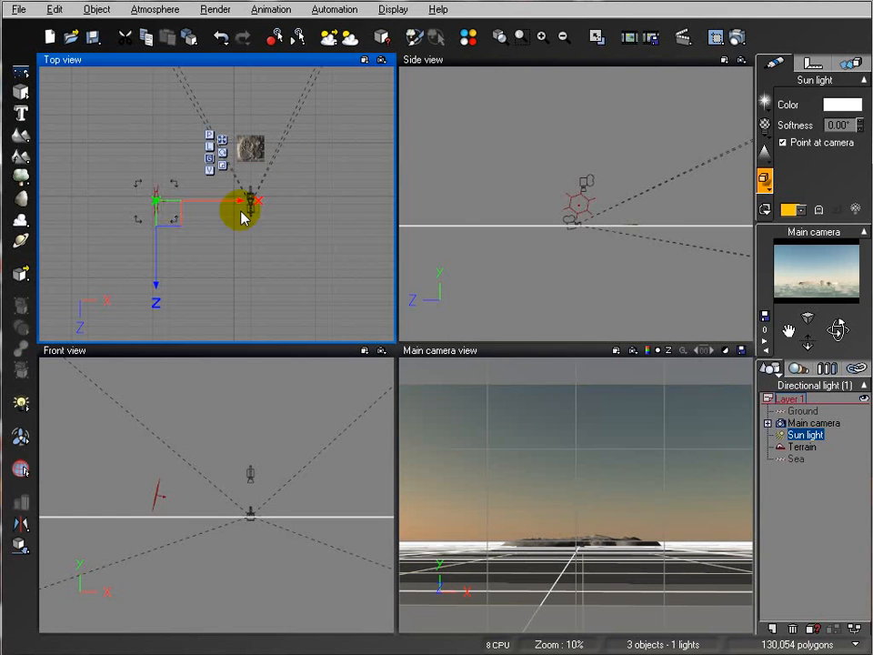
{"action": "left_click", "coordinate": [645, 227]}
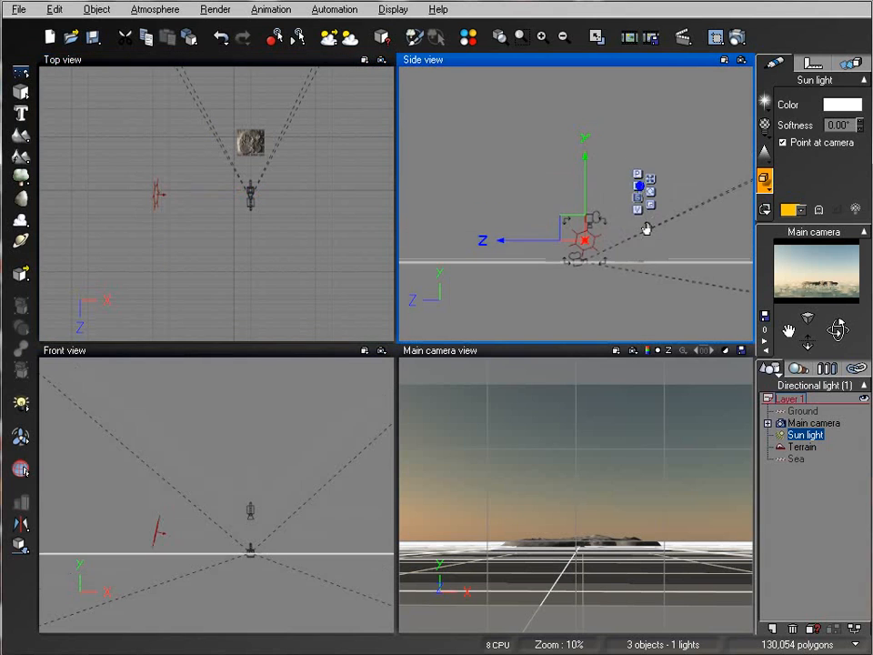
In the Atmosphere Editor, set the sun's azimuth to 80.96° and pitch to 3.65°, with sun and corona sizes at 0%
{"action": "left_click", "coordinate": [153, 9]}
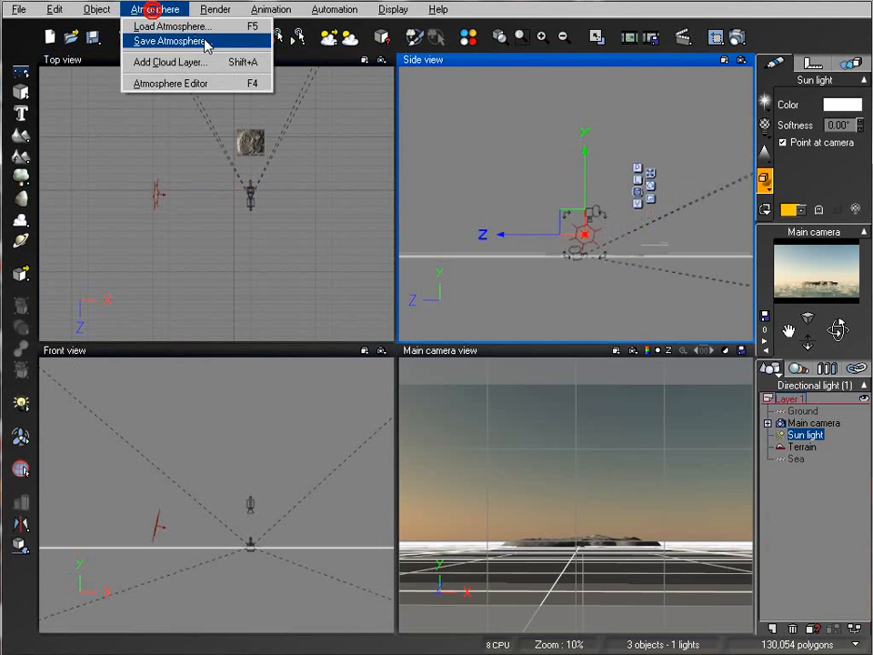
{"action": "left_click", "coordinate": [246, 83]}
{"action": "left_click_drag", "start_coordinate": [378, 80], "coordinate": [427, 64]}
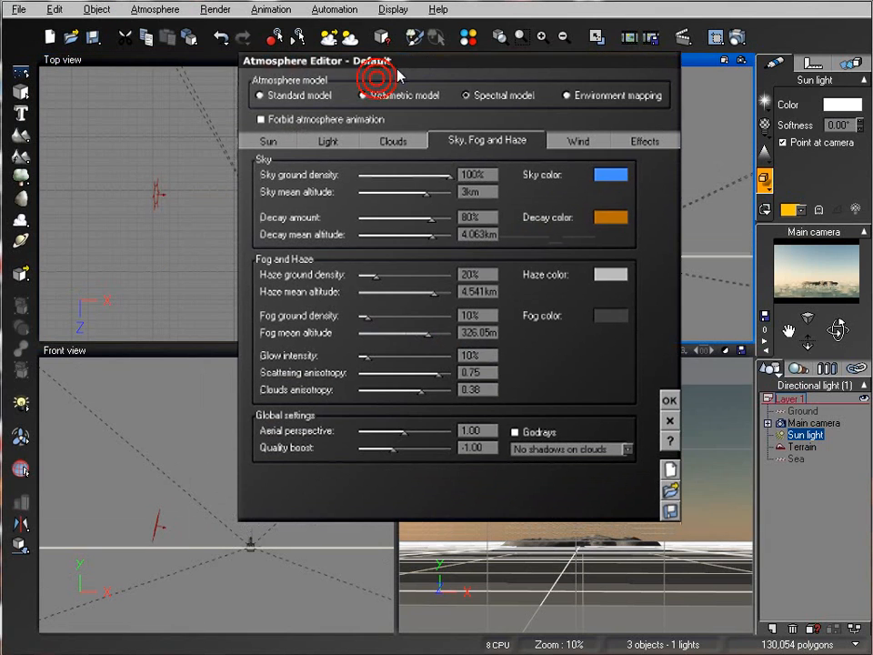
{"action": "left_click", "coordinate": [270, 141]}
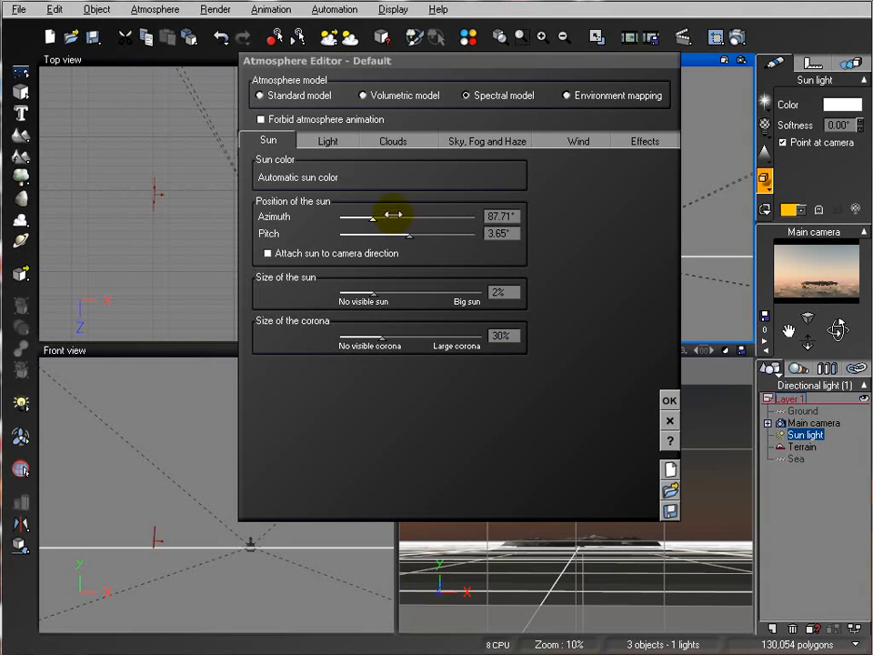
{"action": "left_click_drag", "start_coordinate": [393, 215], "coordinate": [392, 215]}
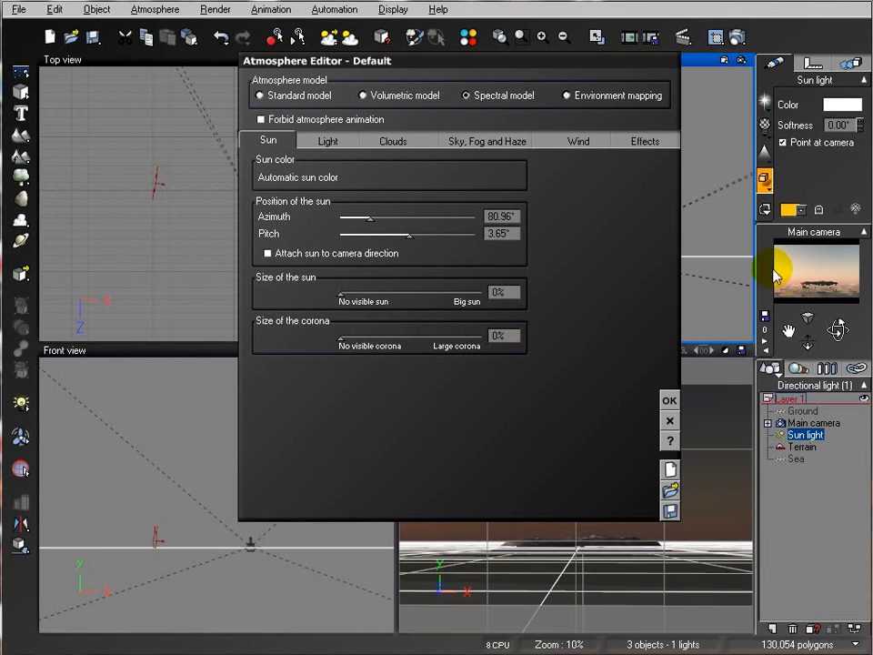
Switch the atmosphere's lighting model to Global illumination and set the light balance to 88%
{"action": "left_click", "coordinate": [333, 143]}
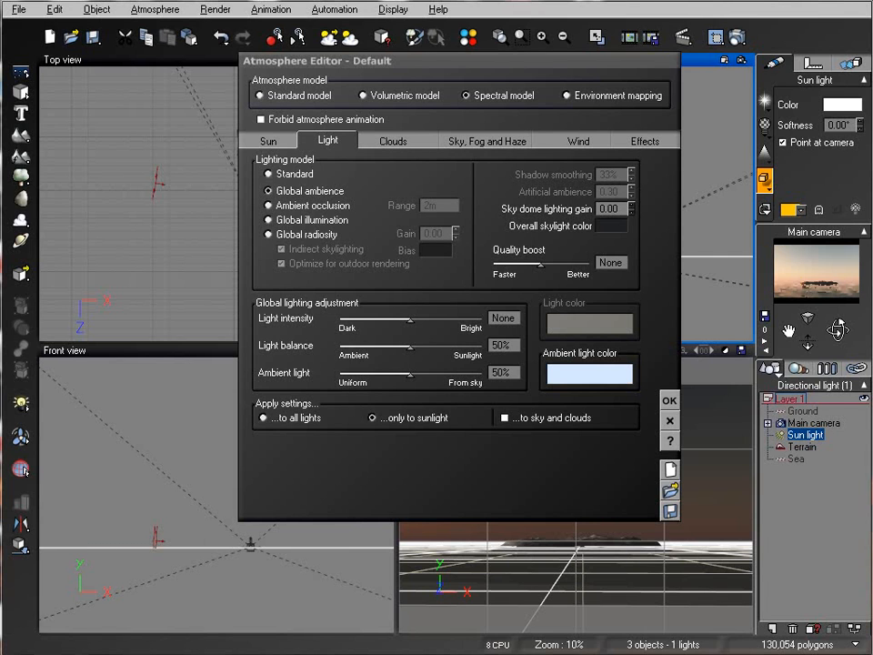
{"action": "left_click", "coordinate": [310, 220]}
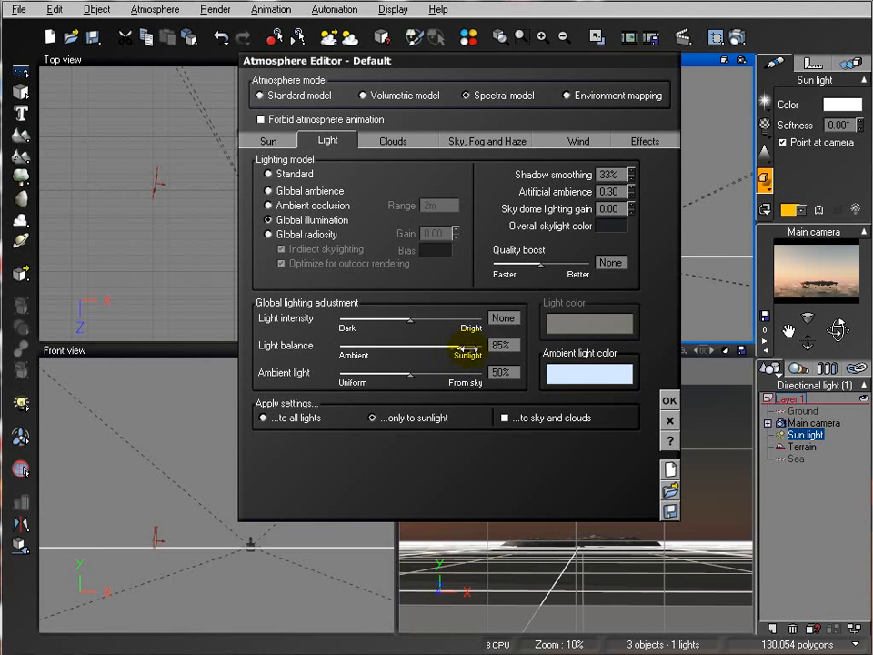
Change the ambient light color to a dark blue-grey with red 58, green 66 and blue 81
{"action": "right_click", "coordinate": [609, 373]}
{"action": "left_click", "coordinate": [649, 377]}
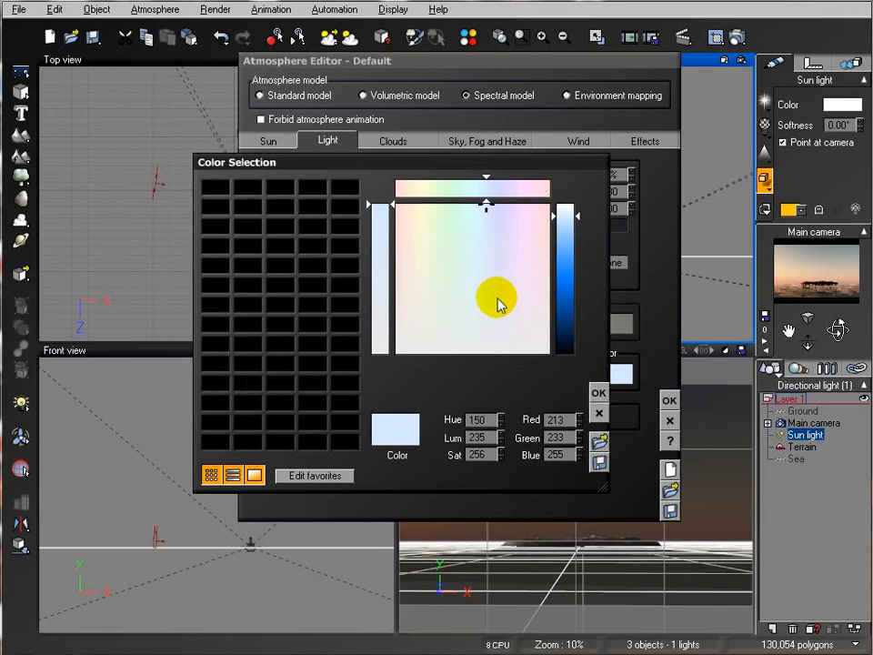
{"action": "left_click", "coordinate": [484, 330]}
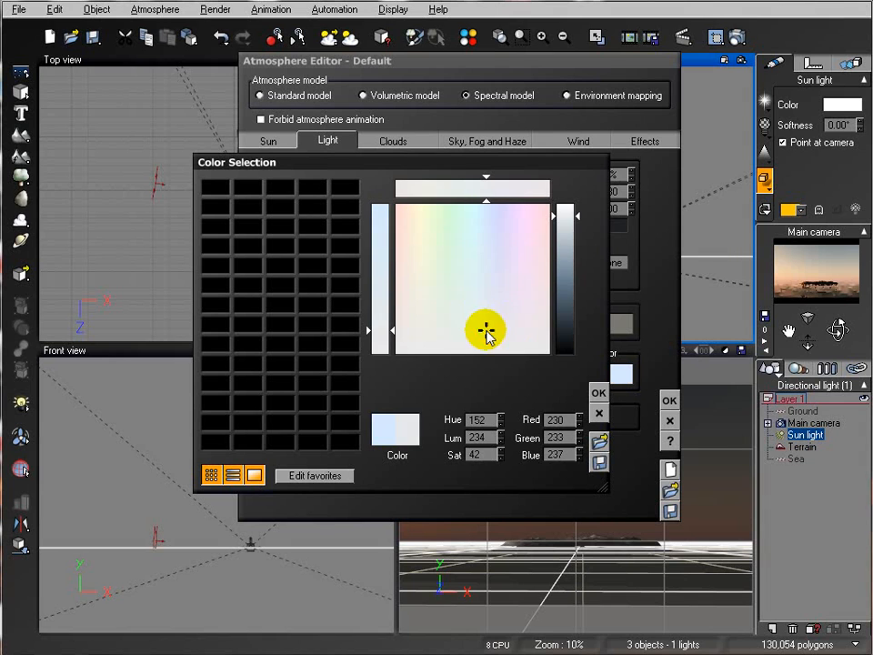
{"action": "left_click_drag", "start_coordinate": [565, 303], "coordinate": [570, 318]}
{"action": "left_click", "coordinate": [489, 330]}
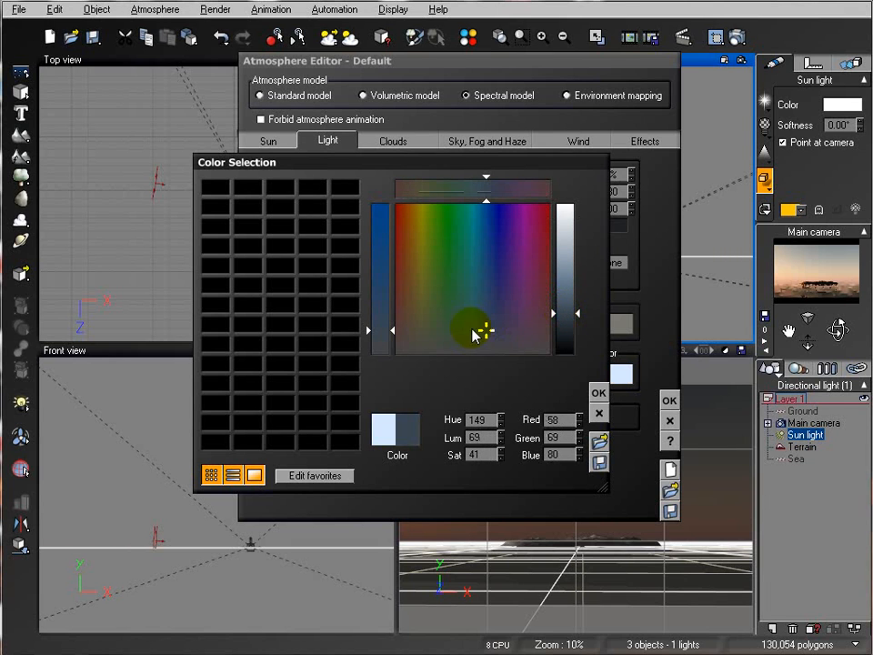
{"action": "left_click_drag", "start_coordinate": [488, 331], "coordinate": [490, 333]}
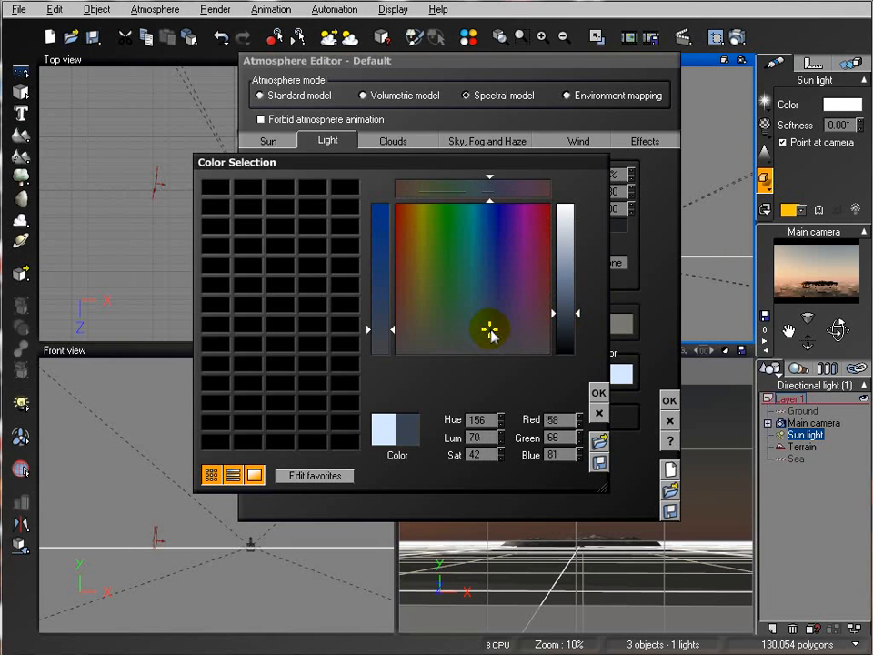
{"action": "left_click", "coordinate": [598, 392]}
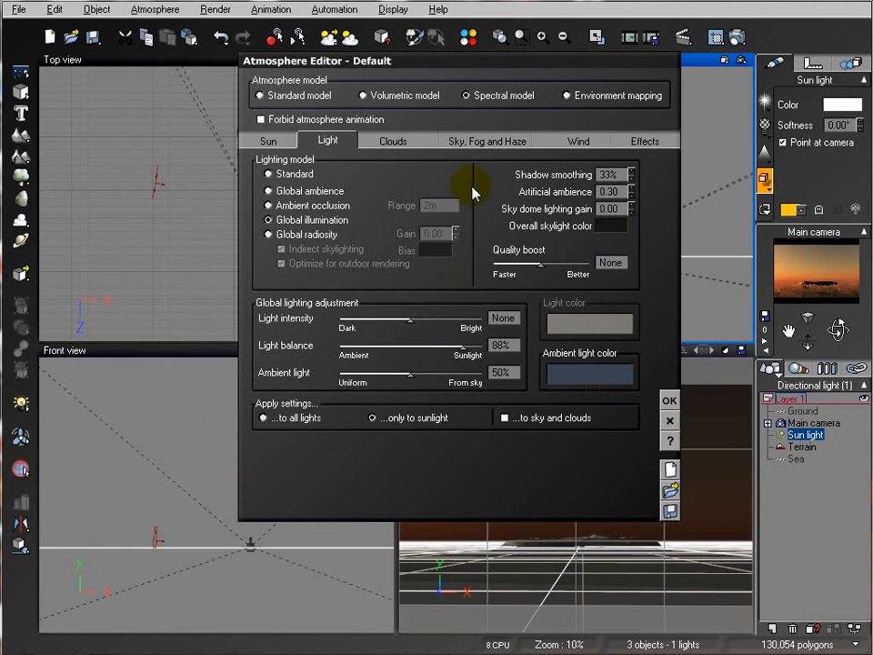
Add a cloud layer using the Dark Cumulus material from the Spectral 2 collection
{"action": "left_click", "coordinate": [387, 142]}
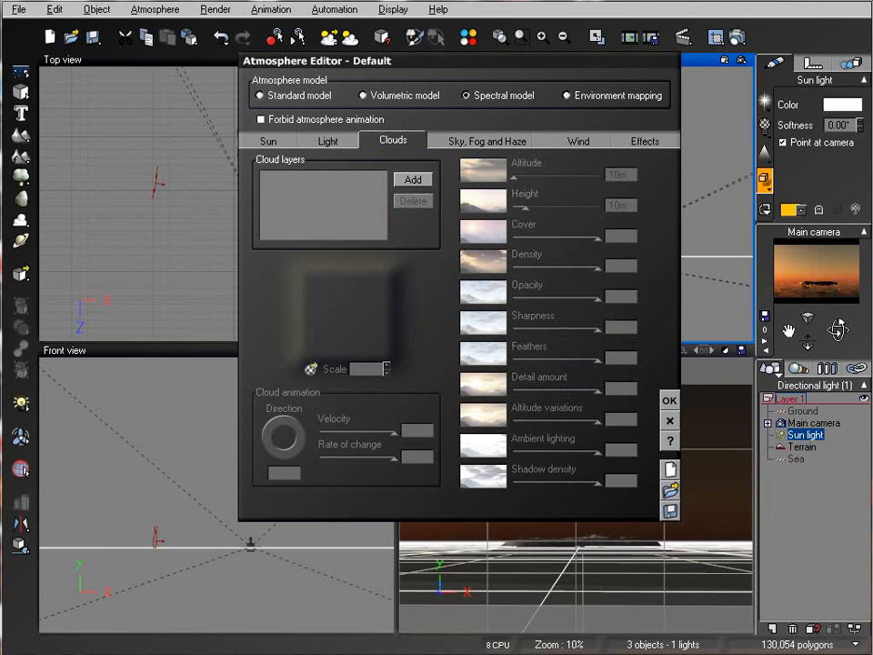
{"action": "left_click", "coordinate": [411, 179]}
{"action": "left_click", "coordinate": [566, 274]}
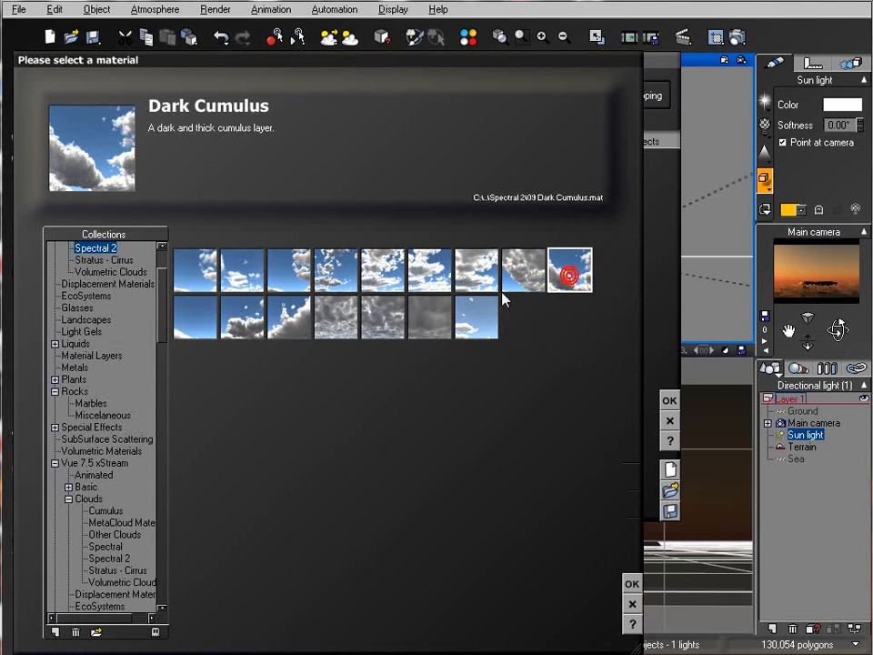
{"action": "left_click", "coordinate": [631, 583]}
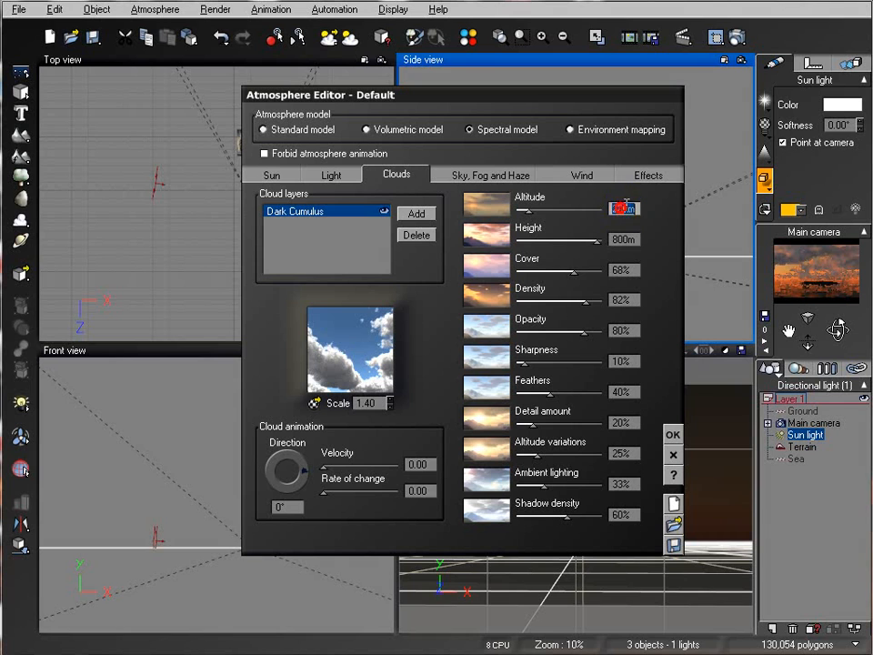
Set the Dark Cumulus layer's altitude to 0 m and run a test render of the scene
{"action": "type", "text": "0"}
{"action": "key", "text": "Return"}
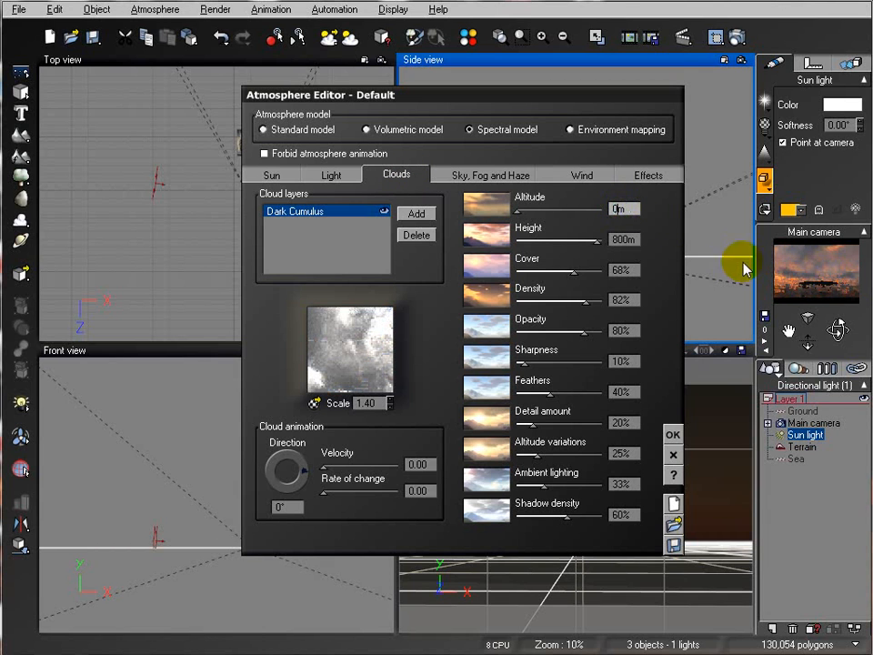
{"action": "left_click", "coordinate": [734, 37]}
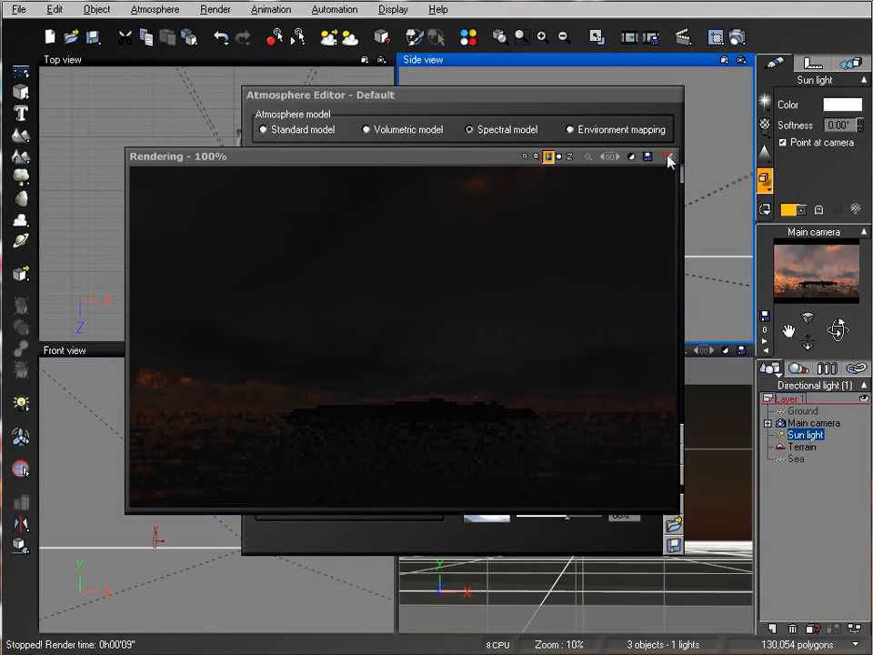
{"action": "left_click", "coordinate": [669, 157]}
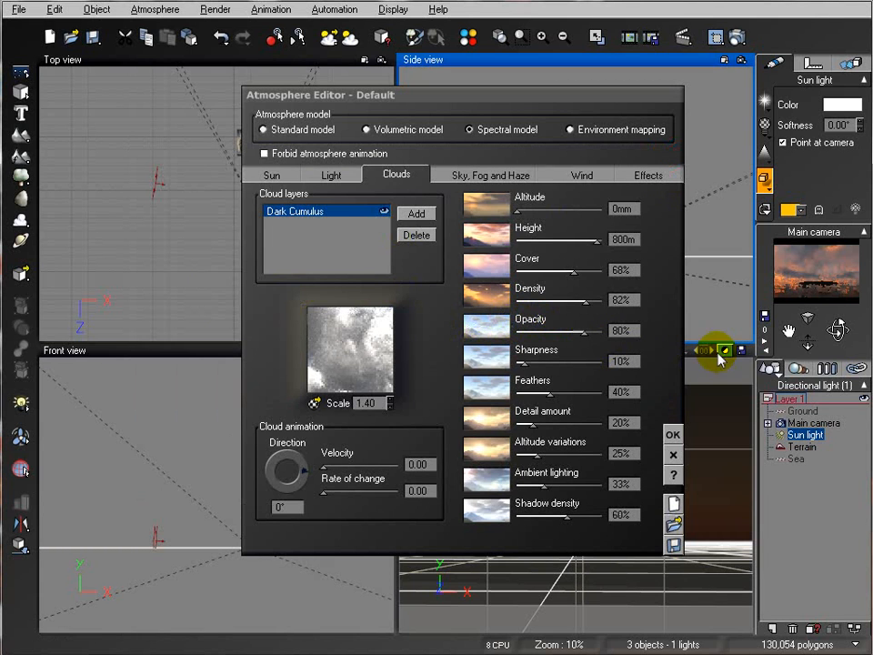
Reduce the Dark Cumulus layer's height to 112 m and its cover to 31%
{"action": "left_click_drag", "start_coordinate": [597, 244], "coordinate": [571, 238]}
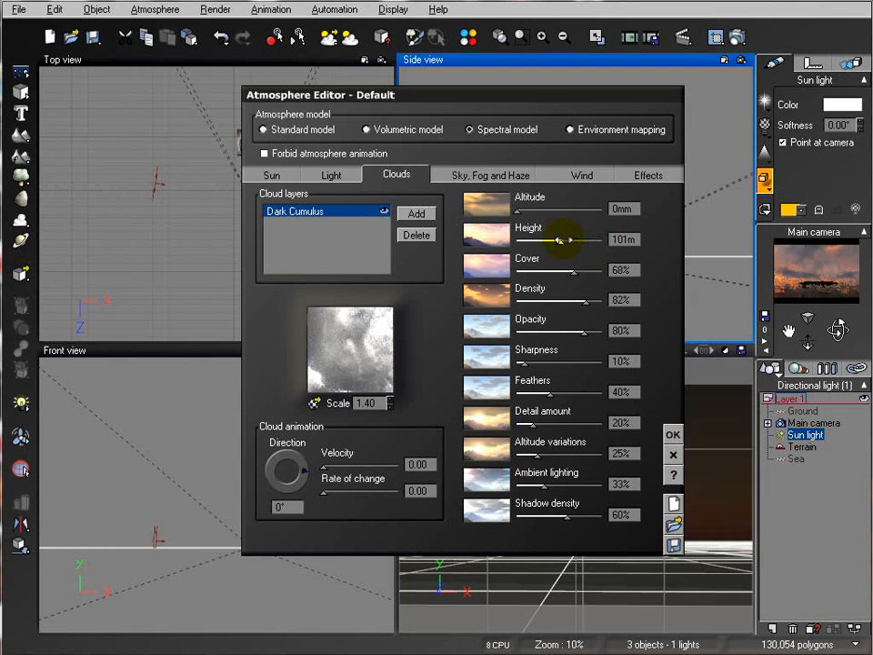
{"action": "left_click_drag", "start_coordinate": [573, 94], "coordinate": [341, 108]}
{"action": "right_click_drag", "start_coordinate": [591, 141], "coordinate": [611, 191]}
{"action": "right_click_drag", "start_coordinate": [561, 241], "coordinate": [571, 152]}
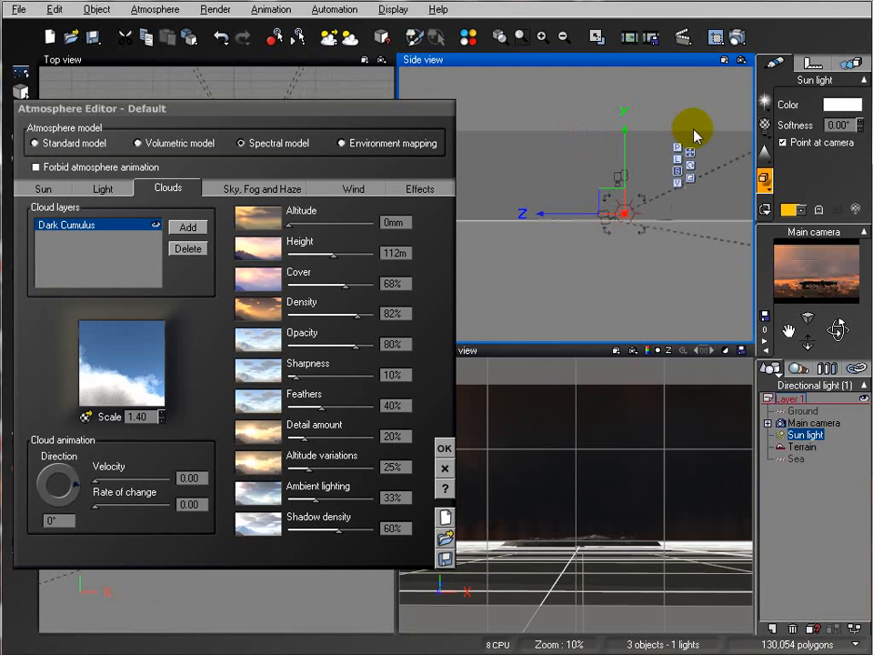
{"action": "left_click_drag", "start_coordinate": [314, 116], "coordinate": [416, 105]}
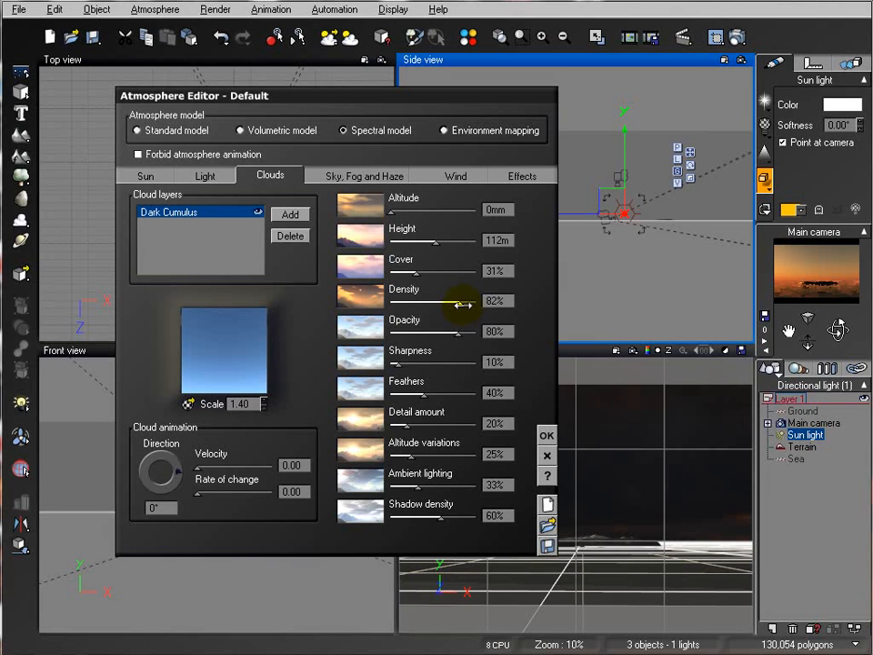
Set the cloud layer's density, opacity and detail amount to 100%, feathers to 0% and ambient lighting to 12%
{"action": "left_click_drag", "start_coordinate": [447, 334], "coordinate": [465, 331]}
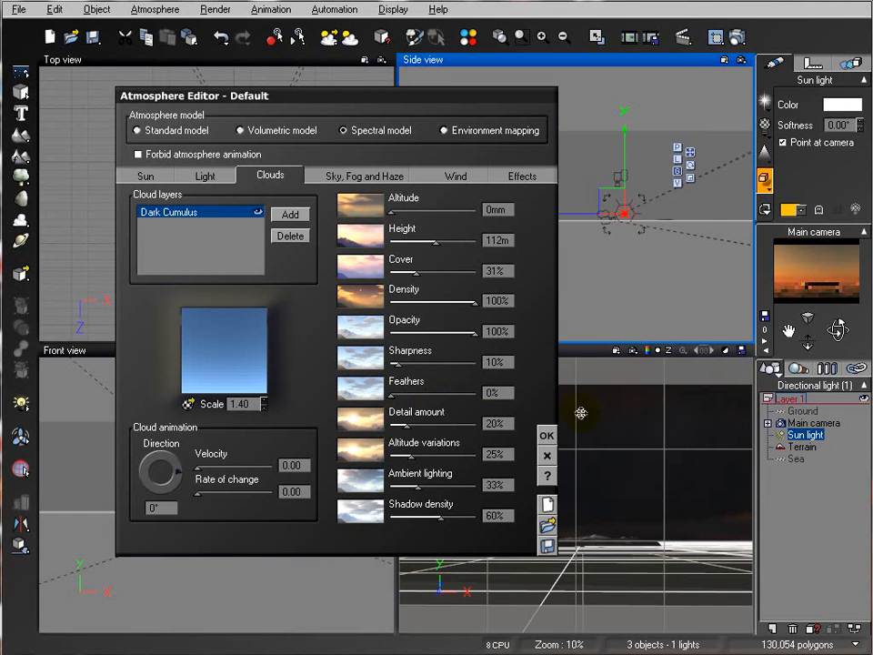
{"action": "left_click", "coordinate": [387, 427]}
{"action": "left_click_drag", "start_coordinate": [386, 426], "coordinate": [530, 421]}
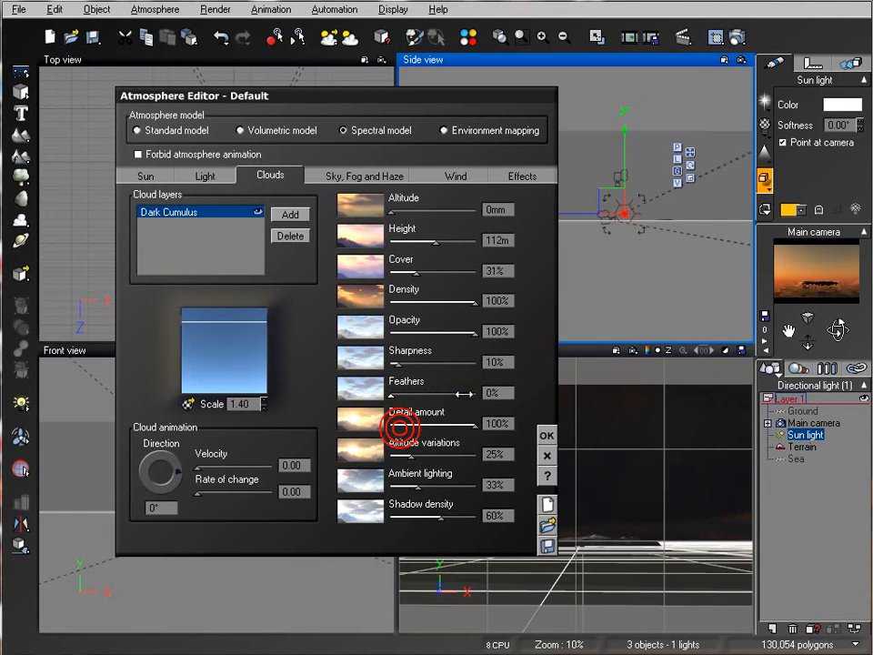
{"action": "left_click", "coordinate": [827, 259]}
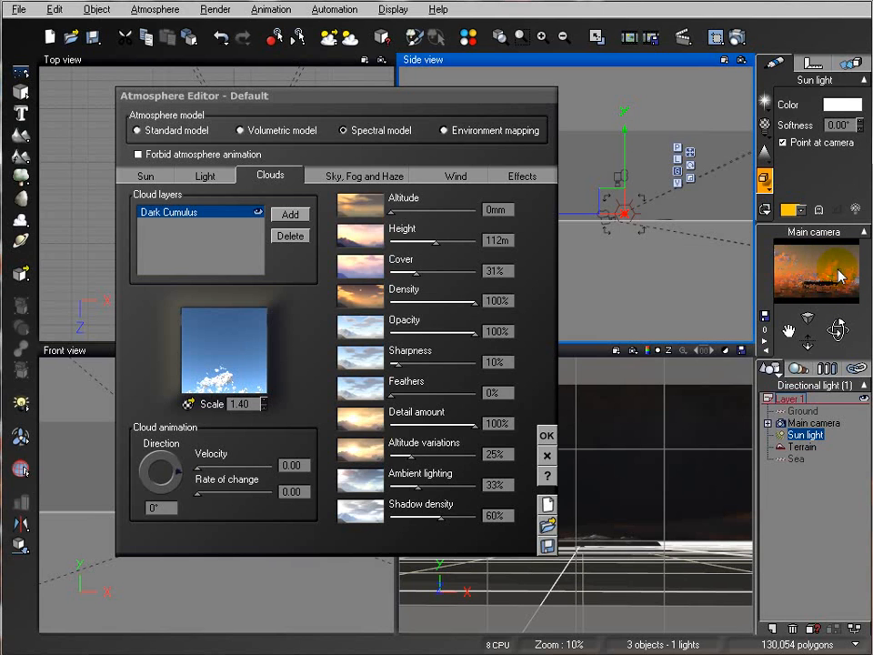
{"action": "left_click_drag", "start_coordinate": [450, 483], "coordinate": [430, 482]}
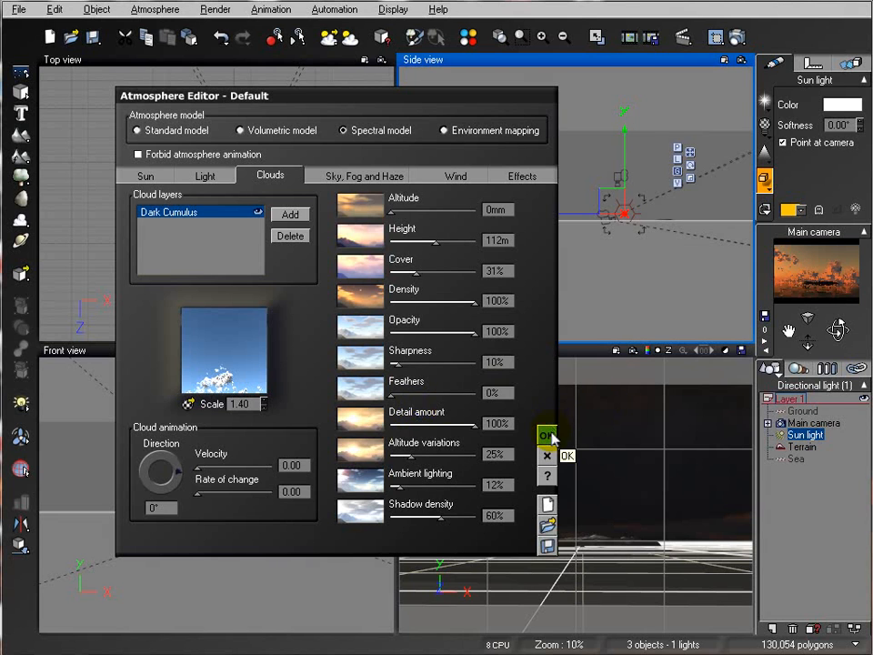
Lower the sky ground density to 58% and the sky mean altitude to 1.856 km
{"action": "left_click", "coordinate": [344, 178]}
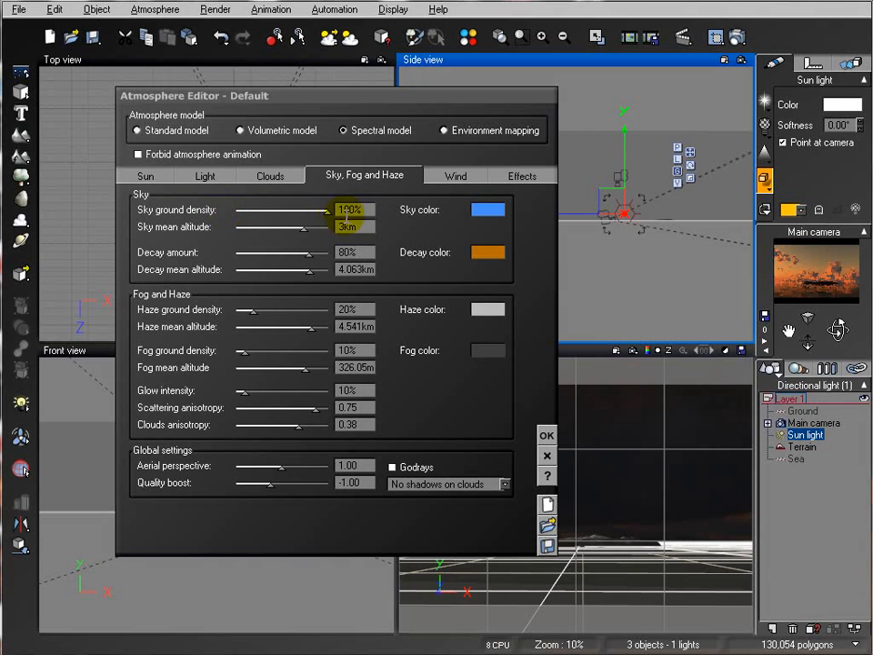
{"action": "left_click_drag", "start_coordinate": [324, 211], "coordinate": [287, 212]}
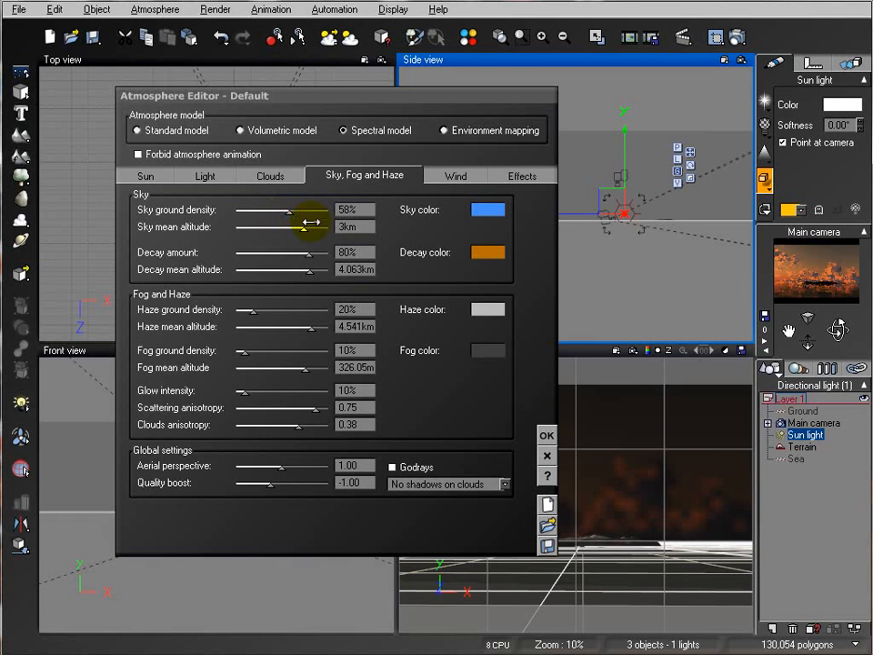
{"action": "left_click_drag", "start_coordinate": [310, 226], "coordinate": [285, 225]}
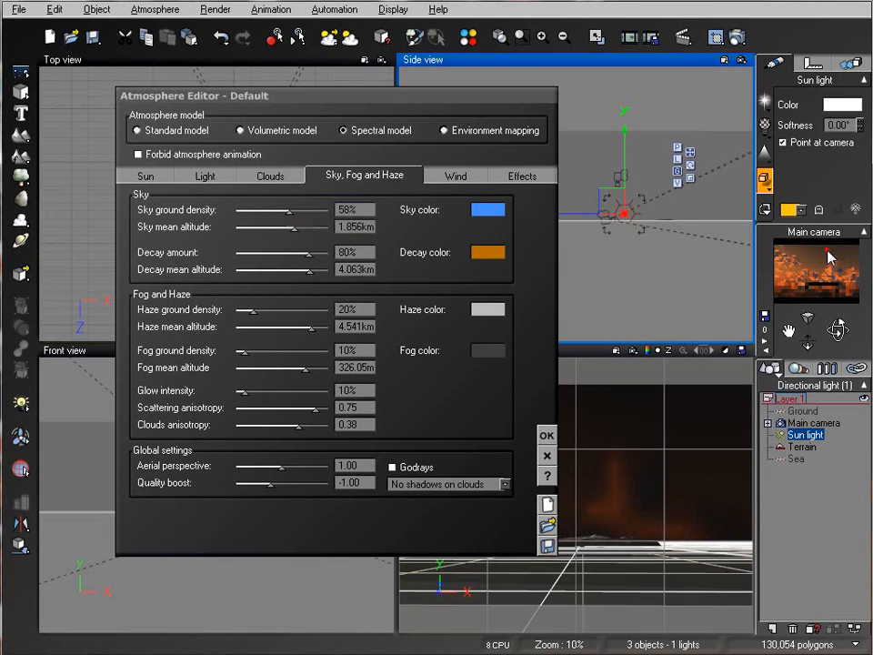
{"action": "left_click_drag", "start_coordinate": [292, 228], "coordinate": [313, 227]}
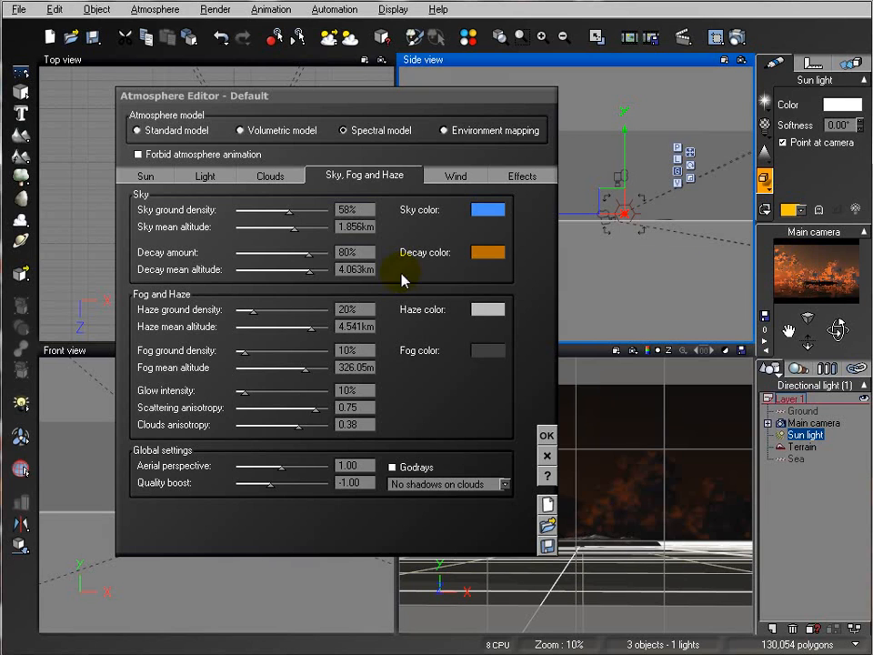
Set the decay amount to 86% and the decay mean altitude to 1.361 km, checking the camera preview
{"action": "left_click_drag", "start_coordinate": [311, 256], "coordinate": [316, 258]}
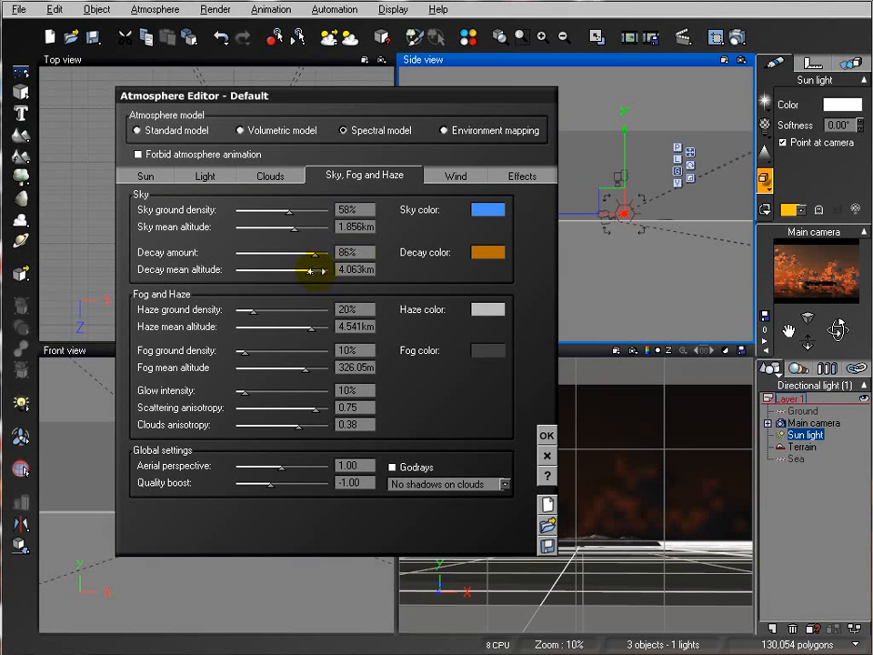
{"action": "left_click_drag", "start_coordinate": [312, 270], "coordinate": [275, 269]}
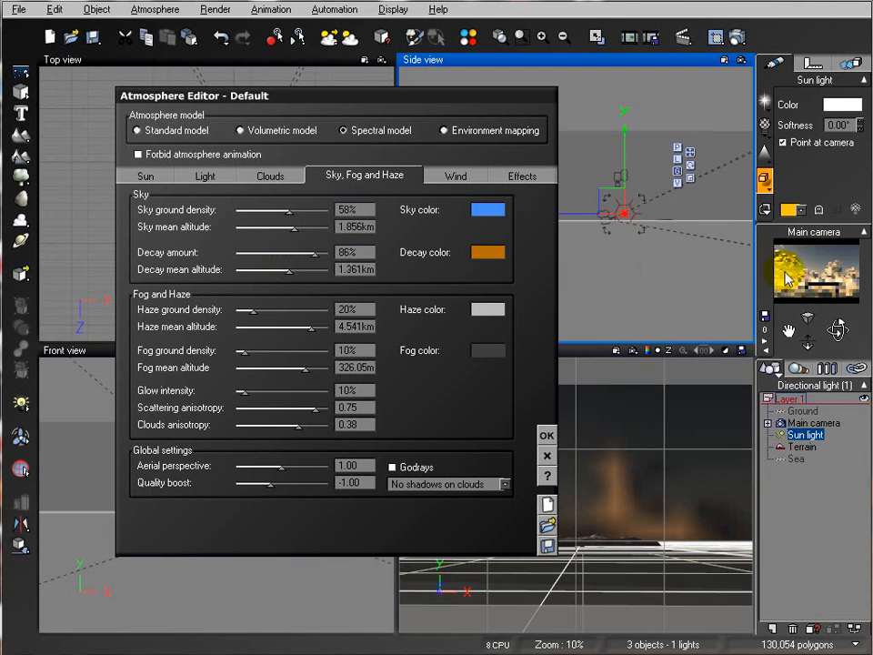
{"action": "left_click_drag", "start_coordinate": [814, 275], "coordinate": [854, 285]}
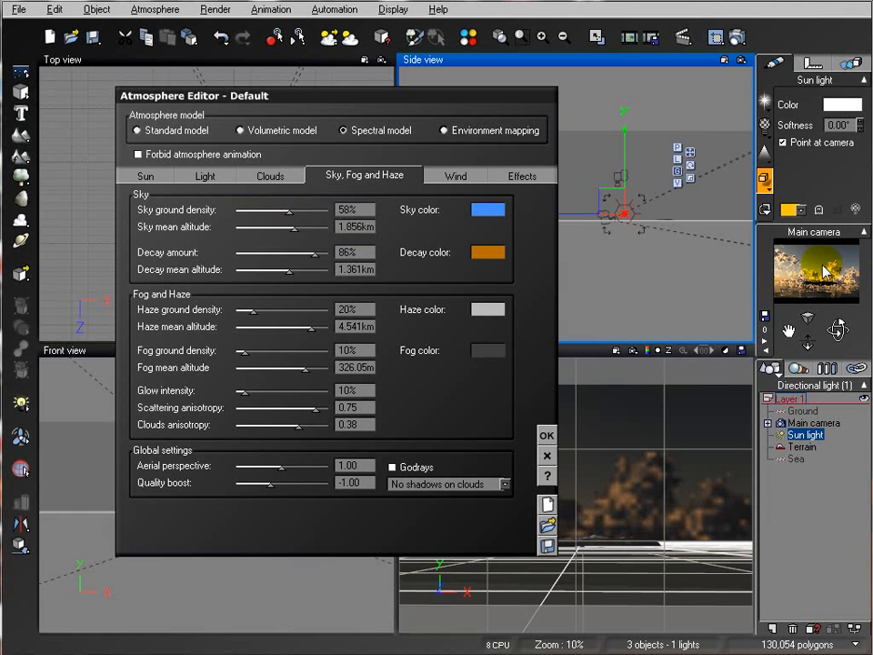
{"action": "left_click_drag", "start_coordinate": [860, 287], "coordinate": [821, 277]}
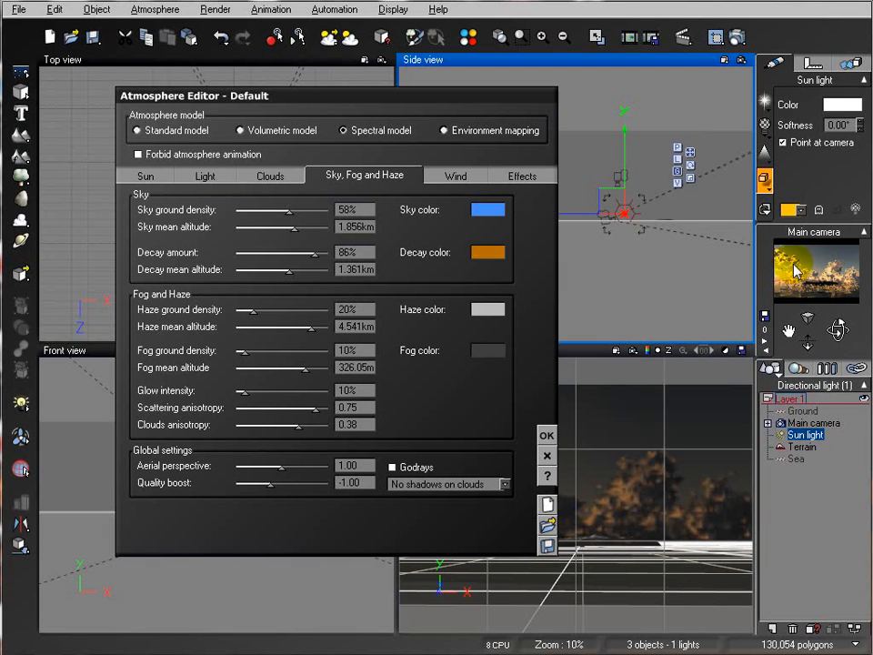
Change the sky color to a muted green with red 90, green 150 and blue 119
{"action": "right_click", "coordinate": [485, 211]}
{"action": "left_click", "coordinate": [515, 217]}
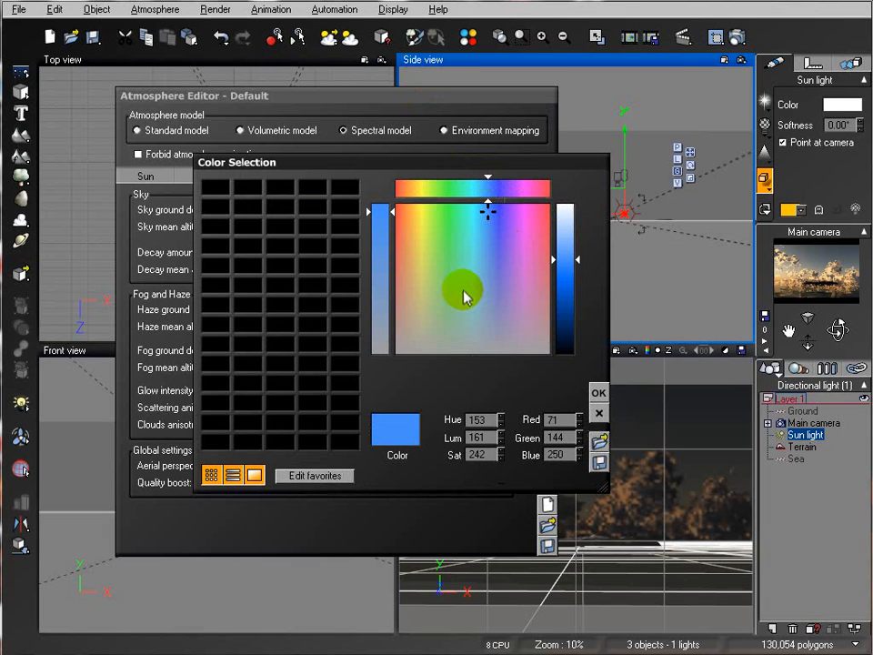
{"action": "left_click", "coordinate": [451, 313]}
{"action": "left_click_drag", "start_coordinate": [565, 260], "coordinate": [564, 282]}
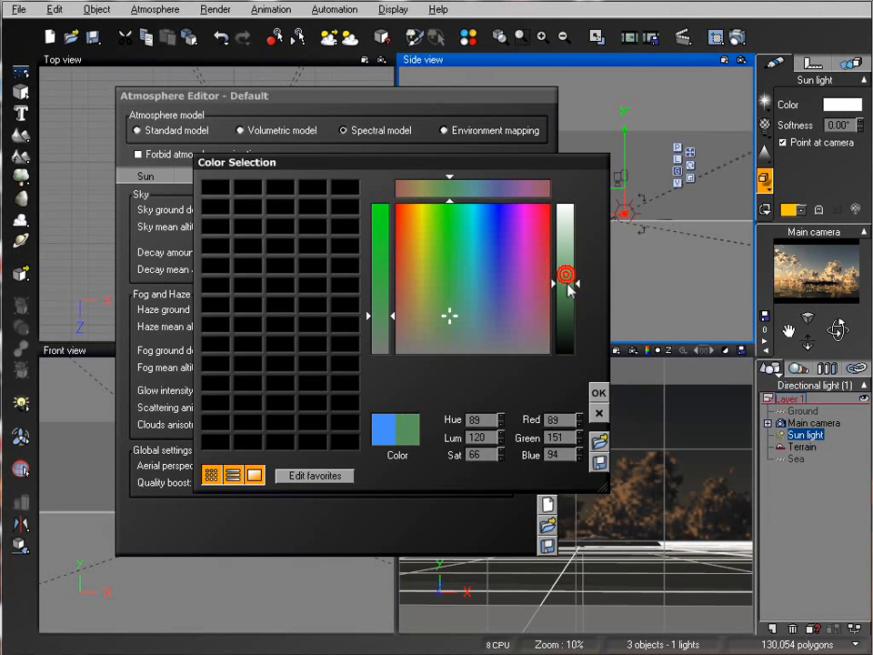
{"action": "left_click", "coordinate": [447, 317]}
{"action": "left_click_drag", "start_coordinate": [448, 316], "coordinate": [456, 316]}
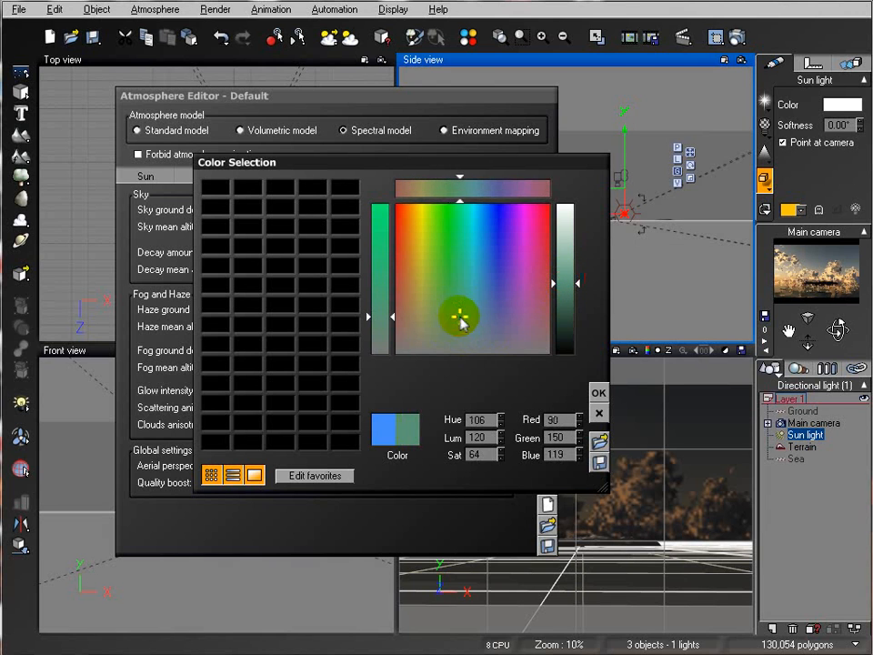
{"action": "left_click", "coordinate": [598, 393]}
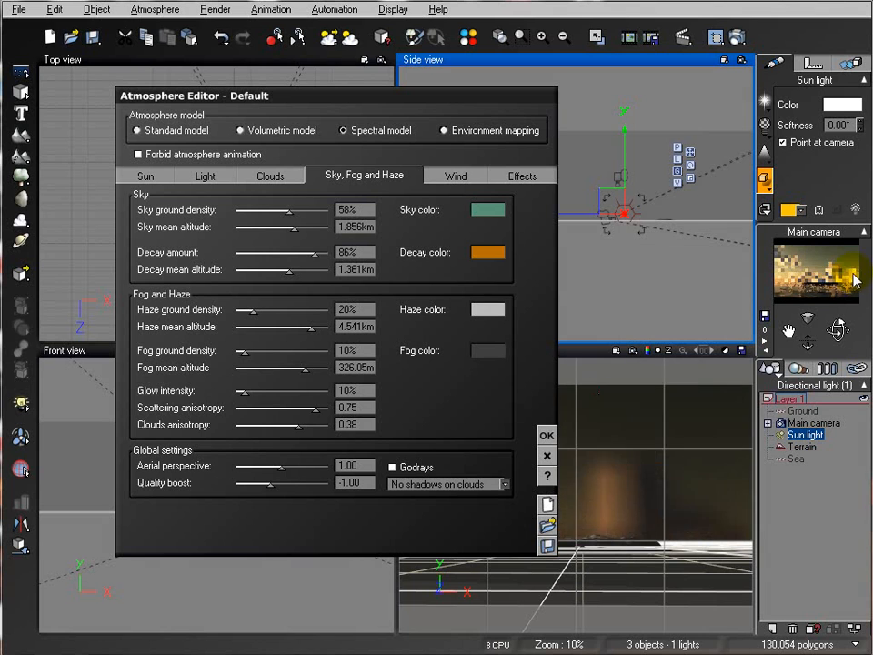
Change the decay color to a muted blue with red 74, green 90 and blue 112, and set haze ground density to 10%
{"action": "right_click", "coordinate": [497, 255]}
{"action": "left_click", "coordinate": [532, 265]}
{"action": "left_click_drag", "start_coordinate": [482, 324], "coordinate": [488, 325]}
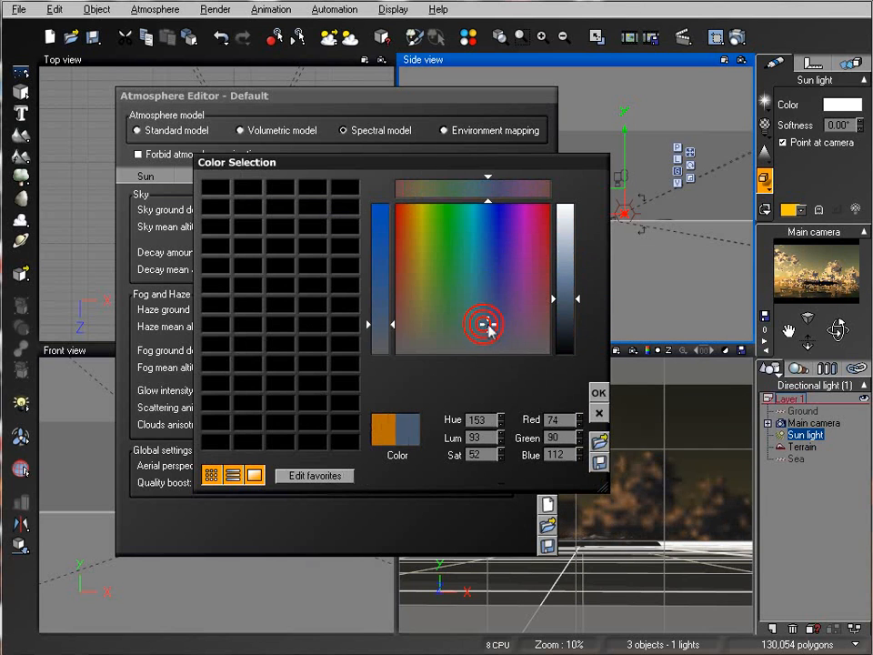
{"action": "left_click", "coordinate": [598, 392]}
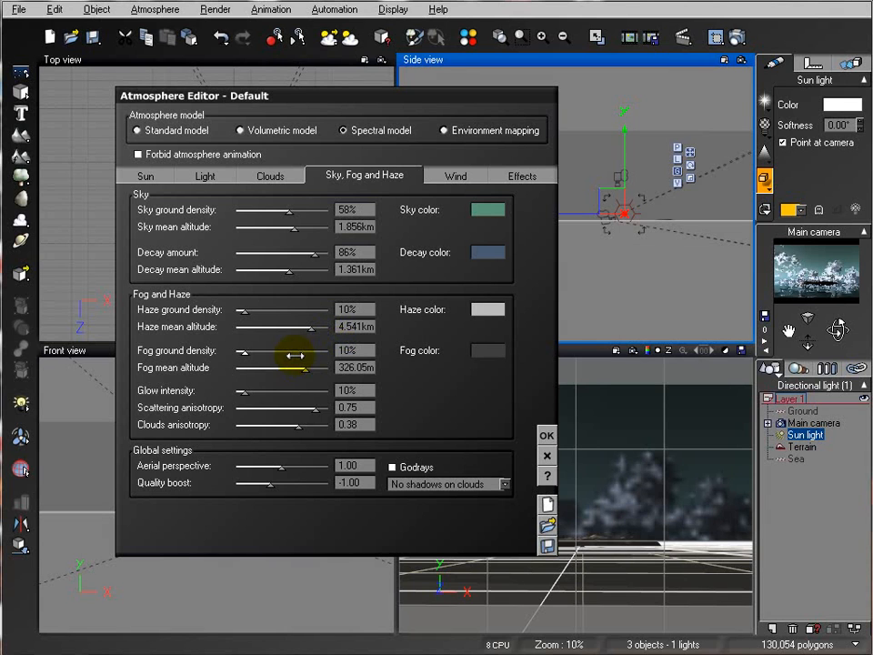
Set the fog ground density to 8%, glow intensity to 14% and scattering anisotropy to 0.91
{"action": "left_click_drag", "start_coordinate": [276, 352], "coordinate": [278, 352]}
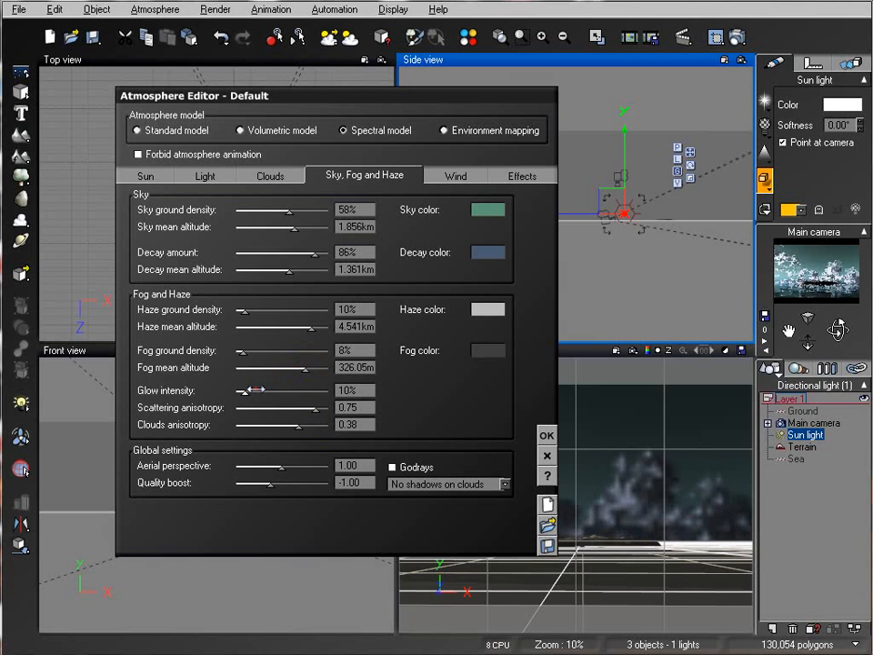
{"action": "left_click_drag", "start_coordinate": [257, 389], "coordinate": [261, 389]}
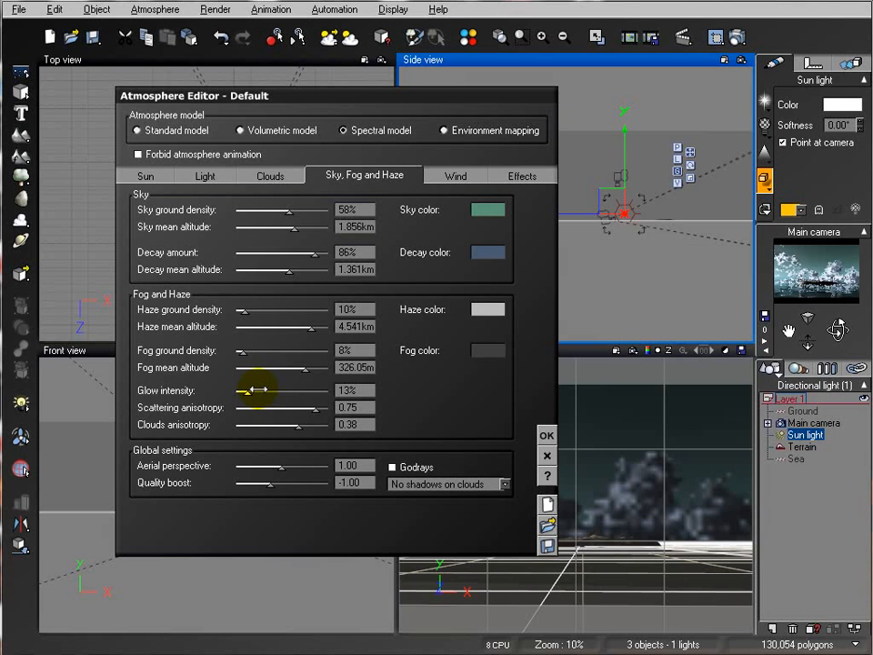
{"action": "left_click_drag", "start_coordinate": [257, 389], "coordinate": [261, 389]}
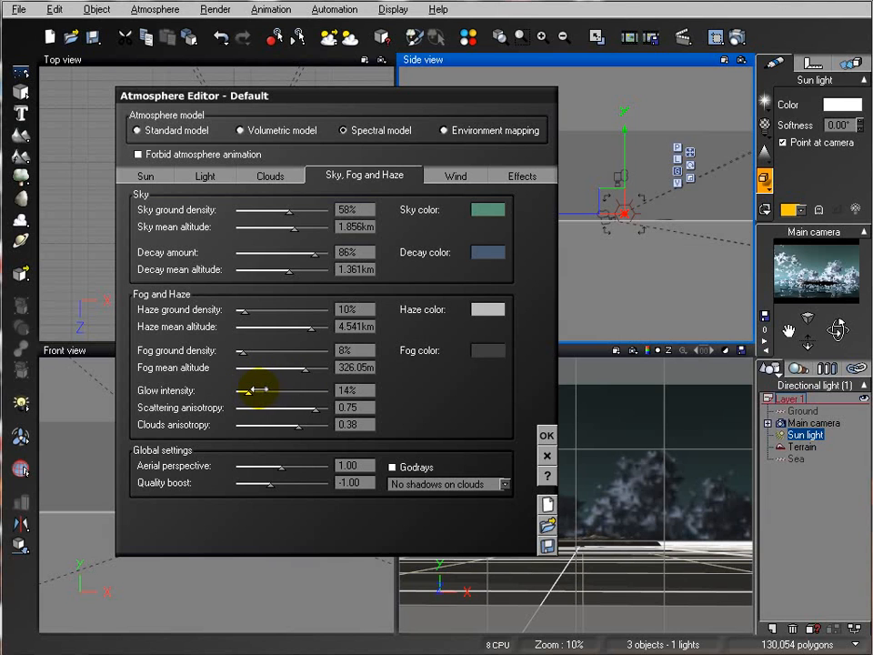
{"action": "left_click", "coordinate": [828, 289]}
{"action": "left_click", "coordinate": [332, 412]}
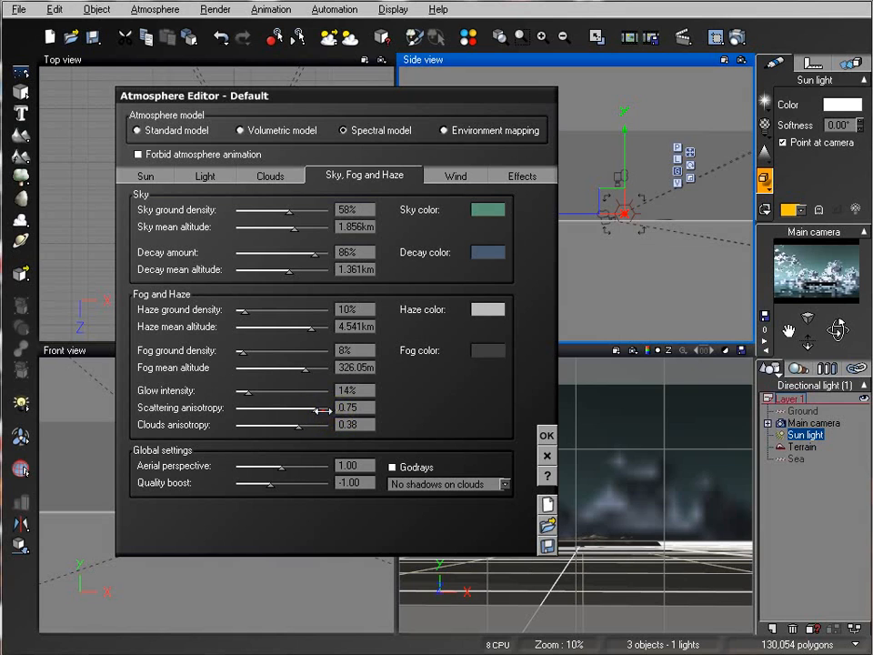
{"action": "left_click", "coordinate": [323, 411]}
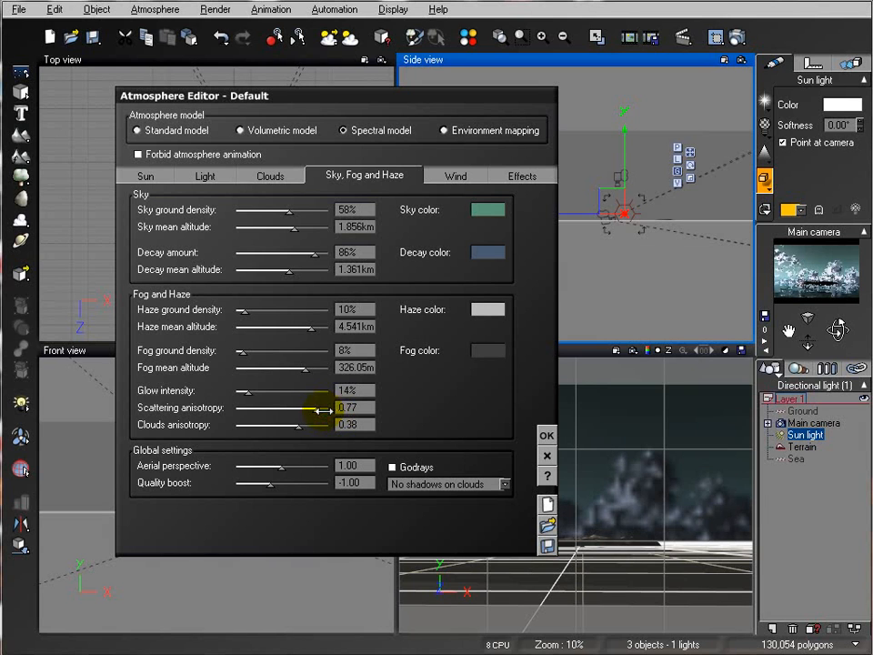
{"action": "left_click_drag", "start_coordinate": [323, 411], "coordinate": [326, 411]}
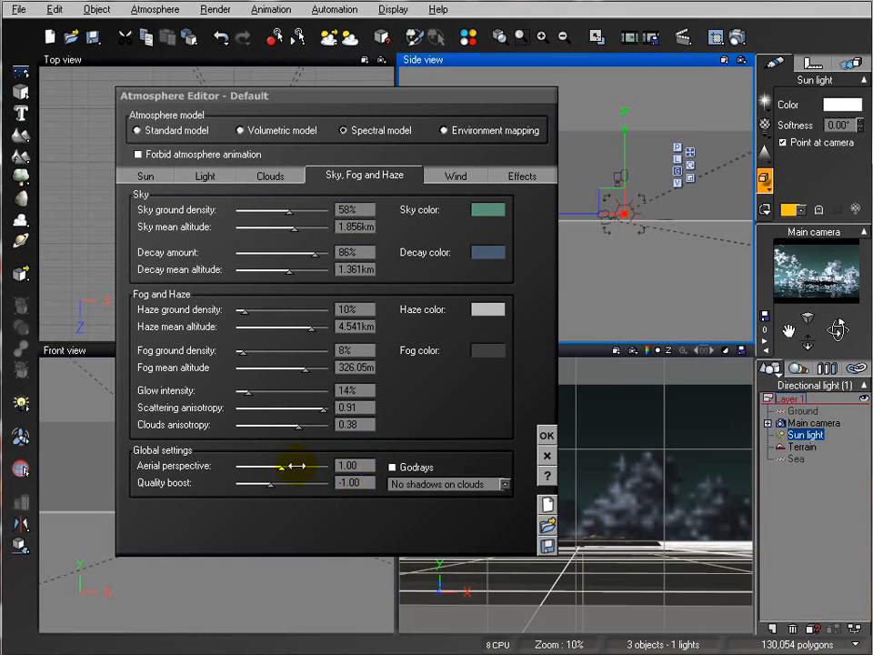
Increase the atmosphere's aerial perspective to 50
{"action": "left_click_drag", "start_coordinate": [282, 466], "coordinate": [329, 465]}
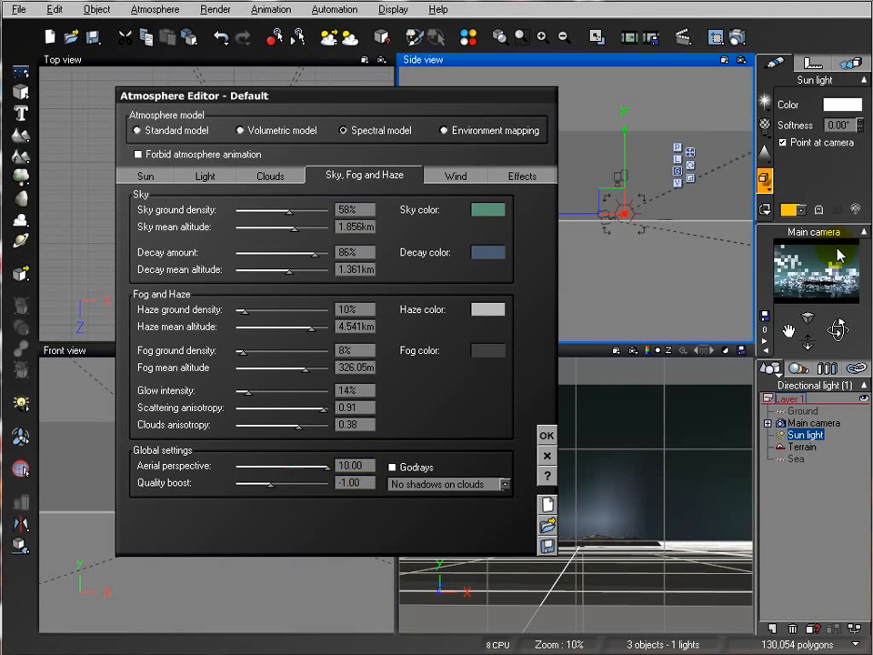
{"action": "left_click", "coordinate": [339, 466]}
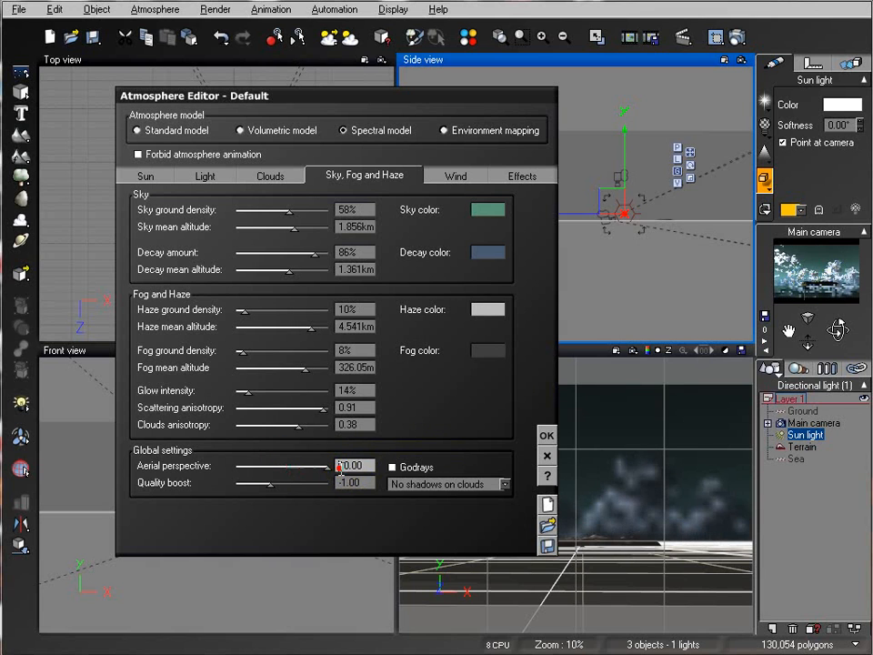
{"action": "type", "text": "50"}
{"action": "key", "text": "Return"}
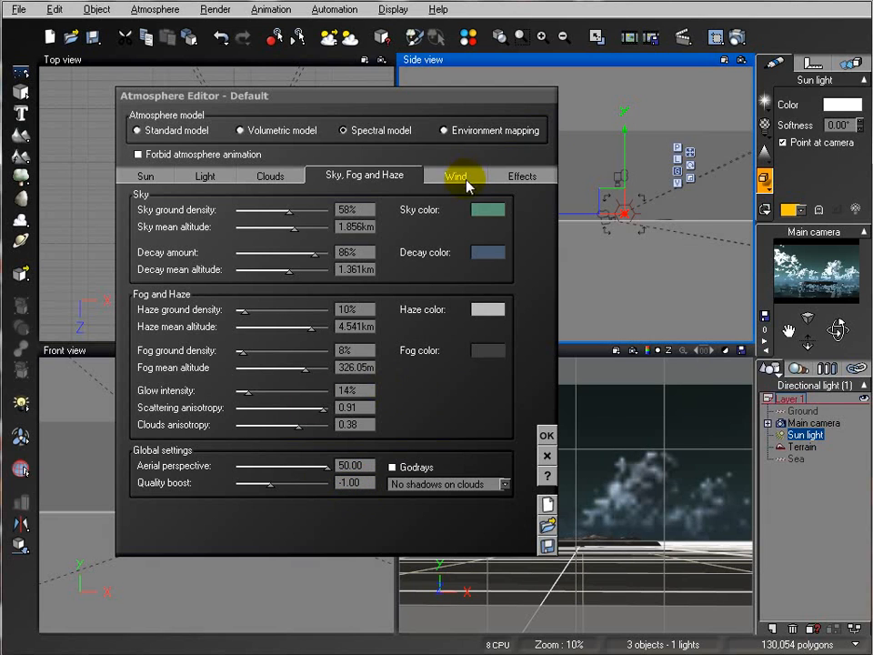
{"action": "left_click", "coordinate": [457, 177]}
{"action": "left_click", "coordinate": [161, 213]}
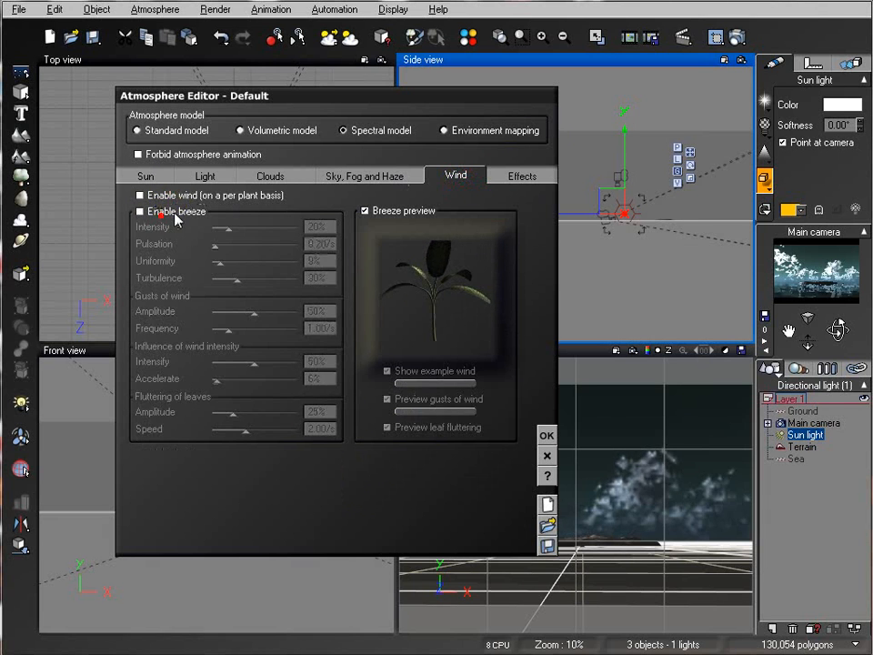
{"action": "left_click", "coordinate": [522, 176]}
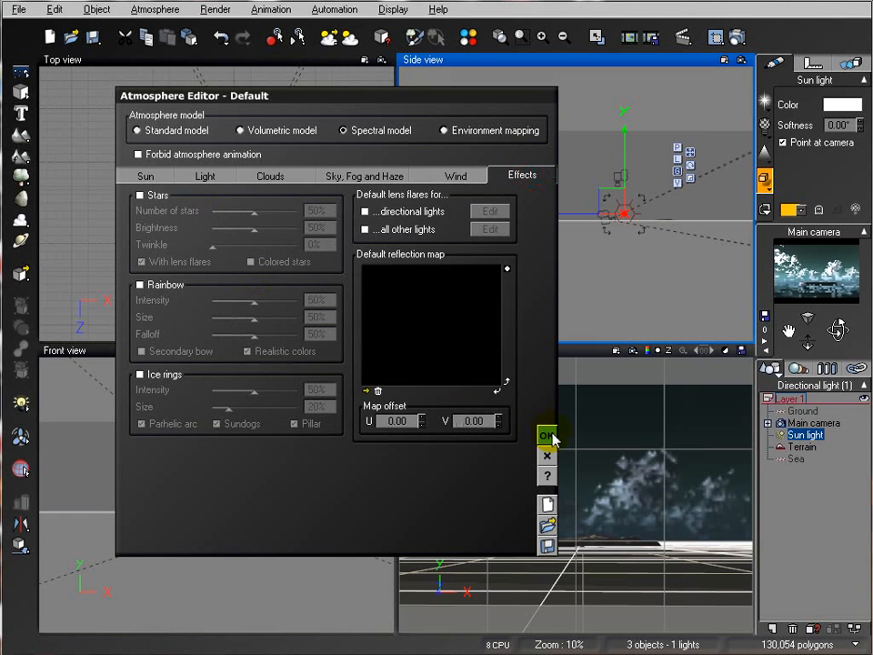
Enable stars without lens flares, set the number of stars to 62% and brightness to 64%, and apply the atmosphere settings
{"action": "left_click", "coordinate": [165, 200]}
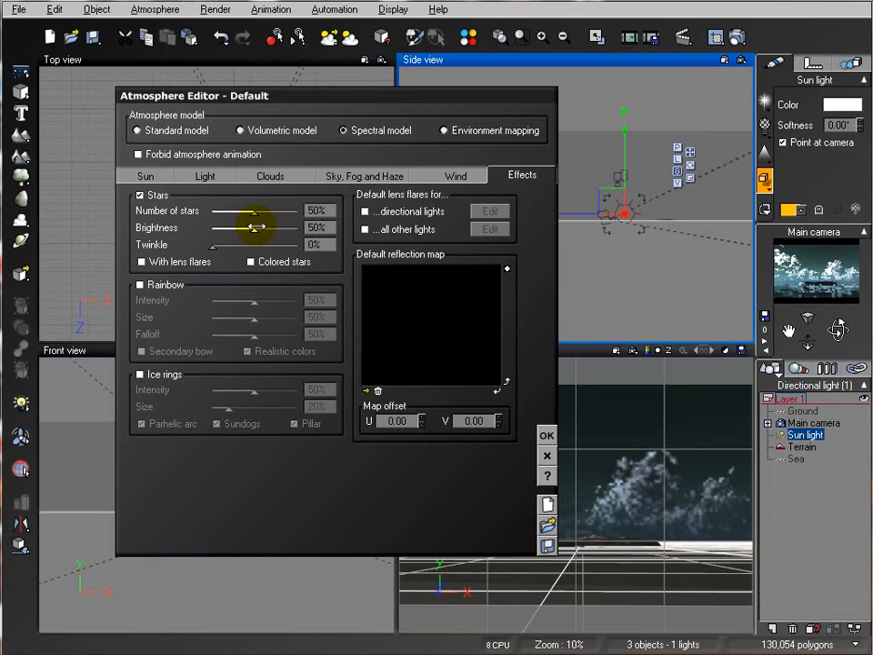
{"action": "left_click", "coordinate": [260, 212]}
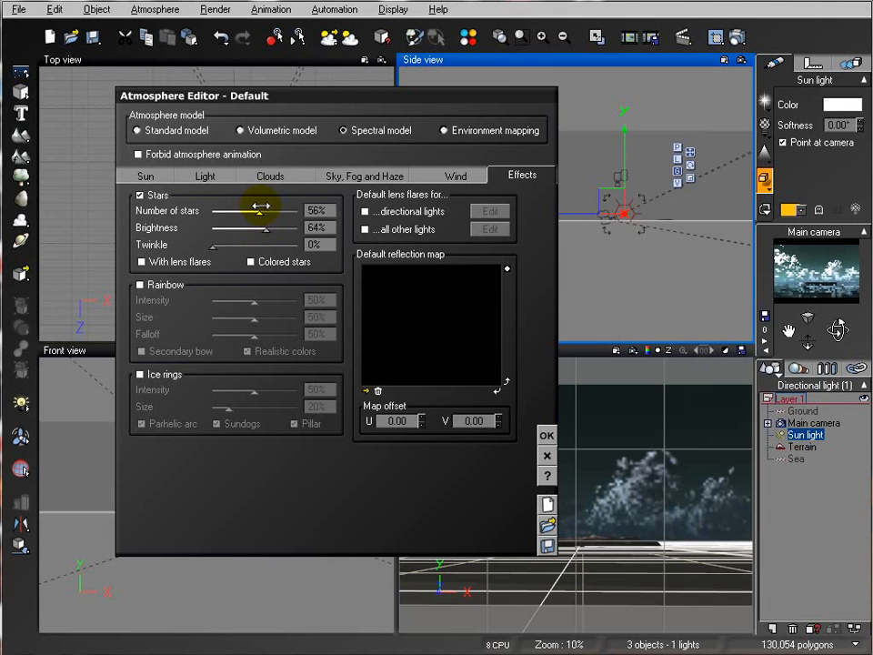
{"action": "left_click", "coordinate": [559, 431]}
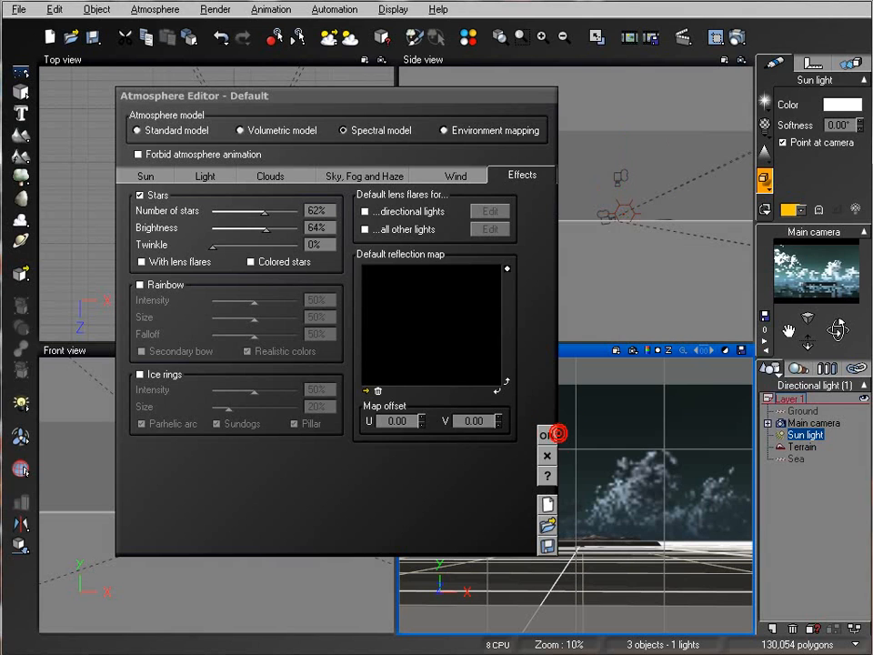
{"action": "left_click", "coordinate": [546, 435]}
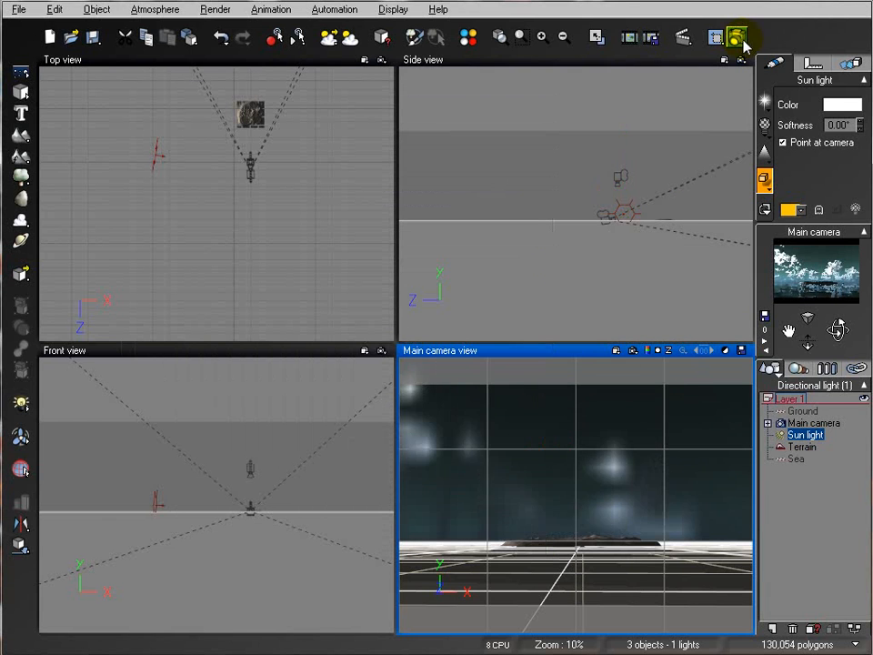
Render the main camera view to check the stars, clouds and island, and close the rendered image
{"action": "left_click", "coordinate": [736, 37]}
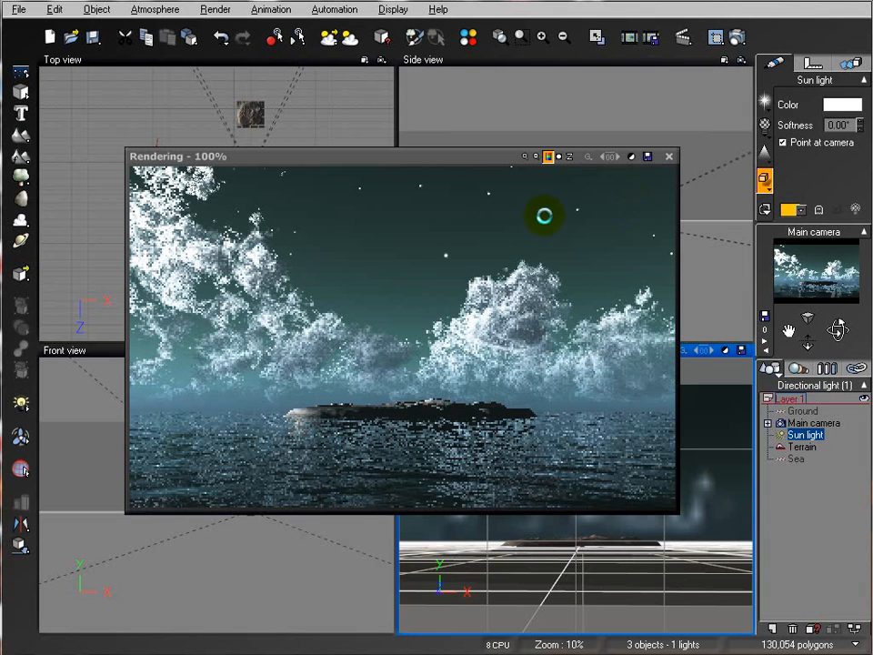
{"action": "left_click", "coordinate": [564, 280]}
{"action": "left_click", "coordinate": [668, 156]}
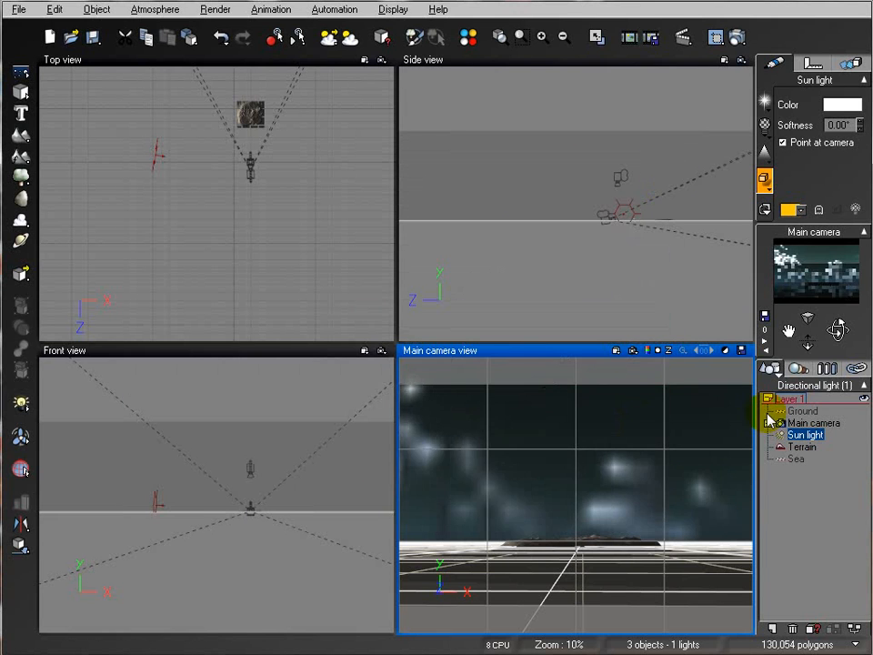
Select the terrain island
{"action": "left_click", "coordinate": [809, 446]}
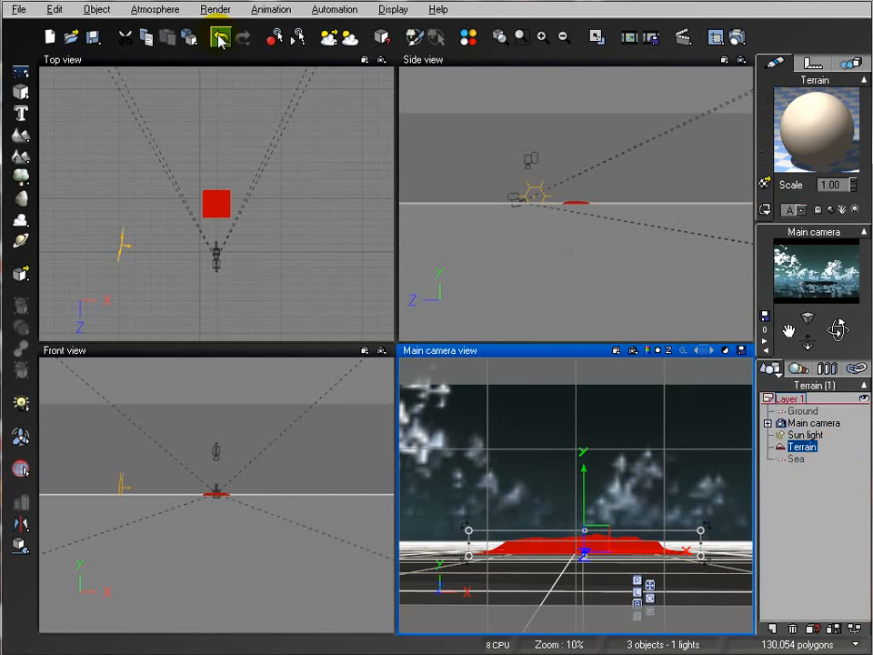